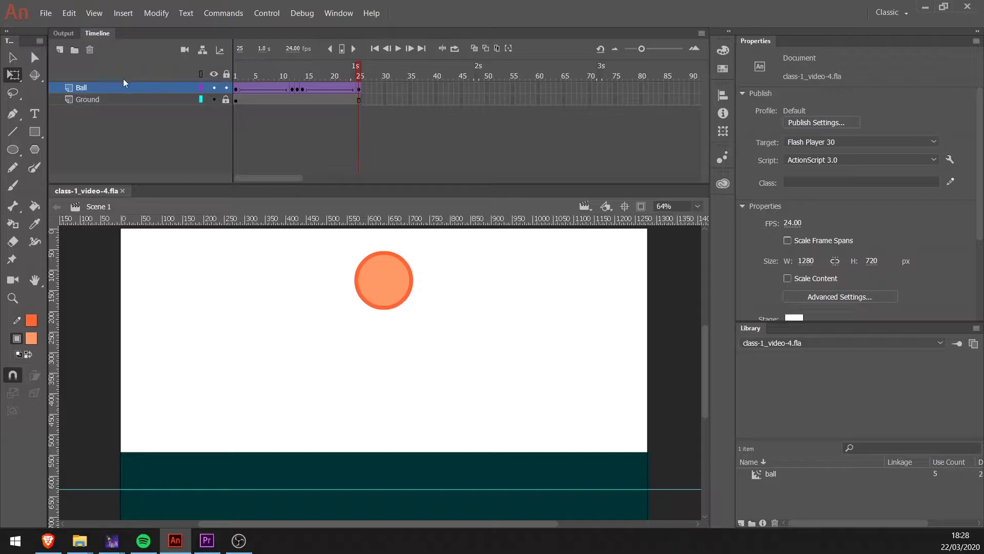
# Play the existing ball bounce animation on the timeline.
pyautogui.hotkey('alt', 'Tab')
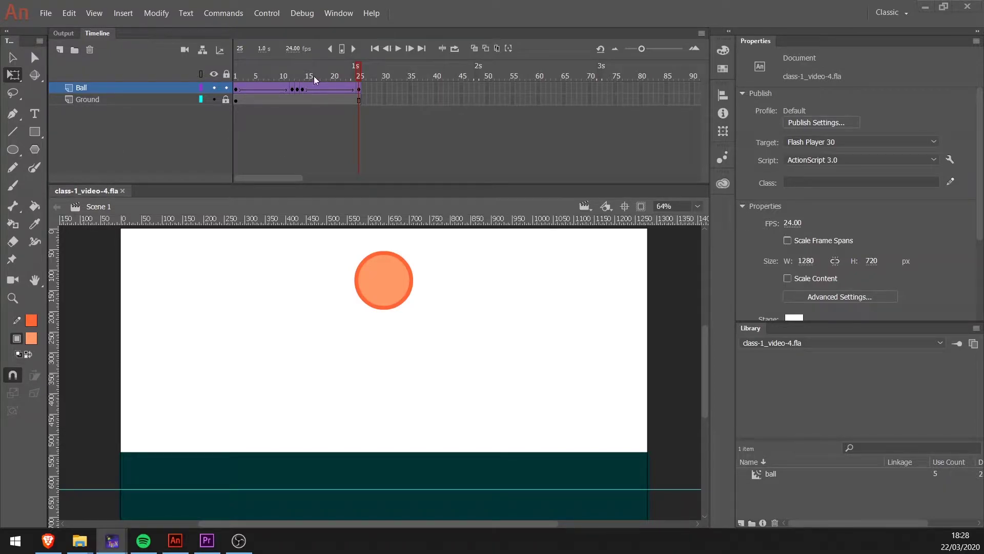
pyautogui.hotkey('alt', 'Tab')
pyautogui.press('Return')
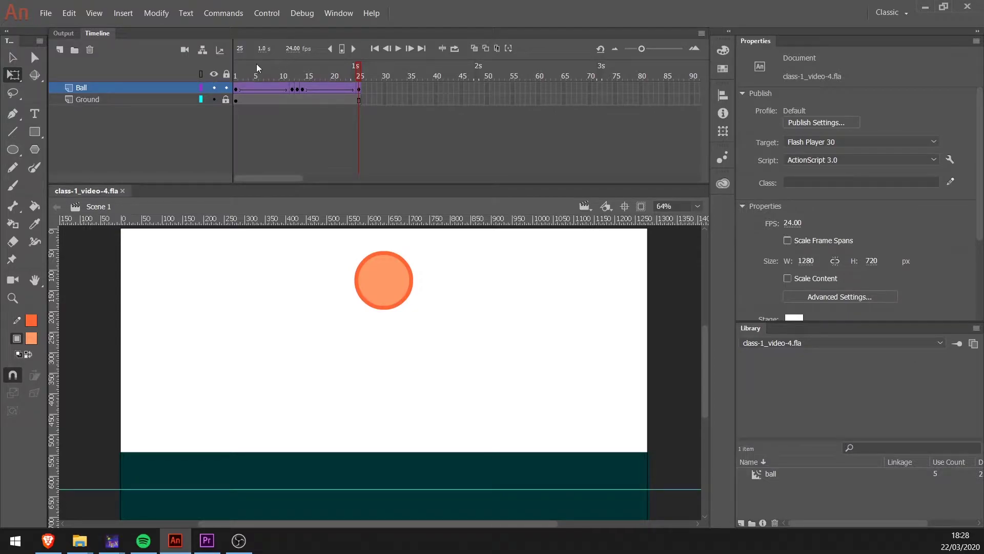
# Clear the three middle keyframes at frames 12 to 14 on the Ball layer.
pyautogui.click(233, 76)
pyautogui.moveTo(232, 74)
pyautogui.mouseDown()
pyautogui.moveTo(299, 77)
pyautogui.moveTo(231, 89)
pyautogui.moveTo(289, 92)
pyautogui.moveTo(235, 89)
pyautogui.moveTo(310, 81)
pyautogui.moveTo(230, 90)
pyautogui.mouseUp()
pyautogui.moveTo(294, 92); pyautogui.dragTo(303, 89)
pyautogui.rightClick(303, 89)
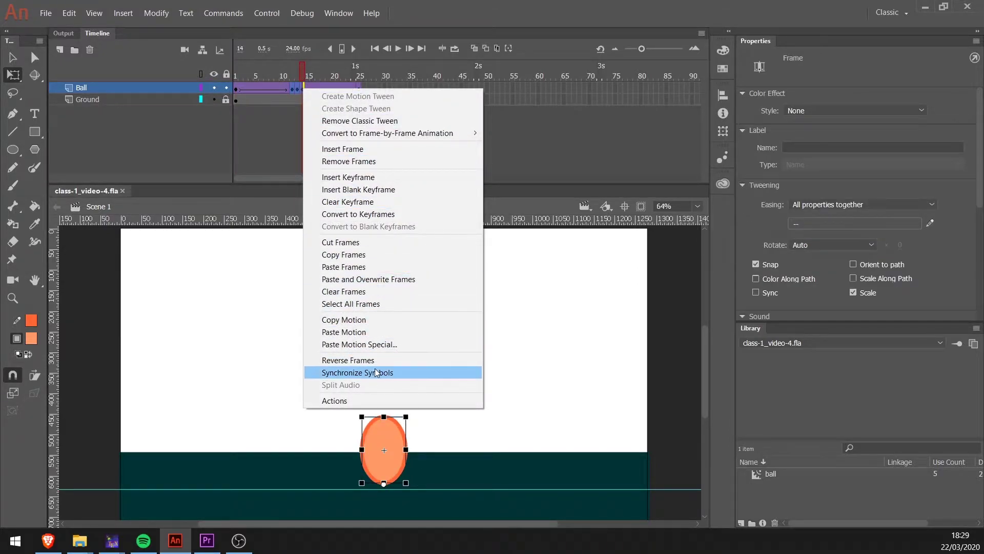
pyautogui.click(354, 202)
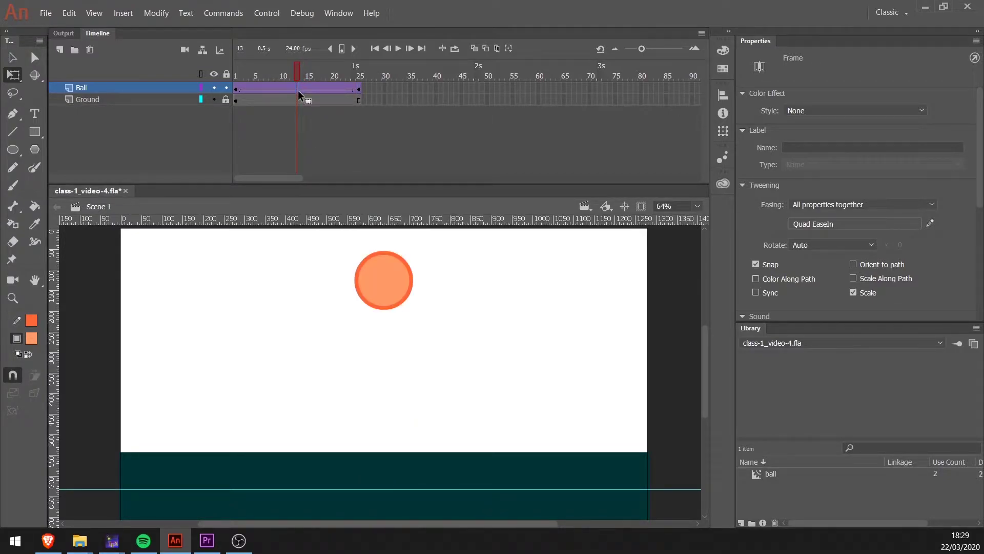
# Insert a keyframe at frame 13 of the Ball layer, move the ball straight down to the ground guide, and play the bounce.
pyautogui.press('F6')
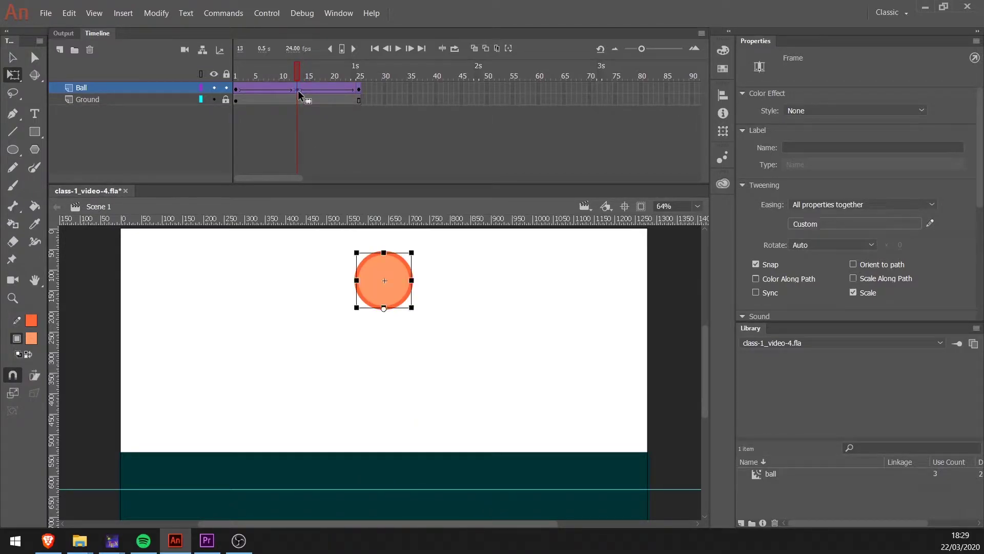
pyautogui.moveTo(402, 287); pyautogui.dragTo(404, 458)
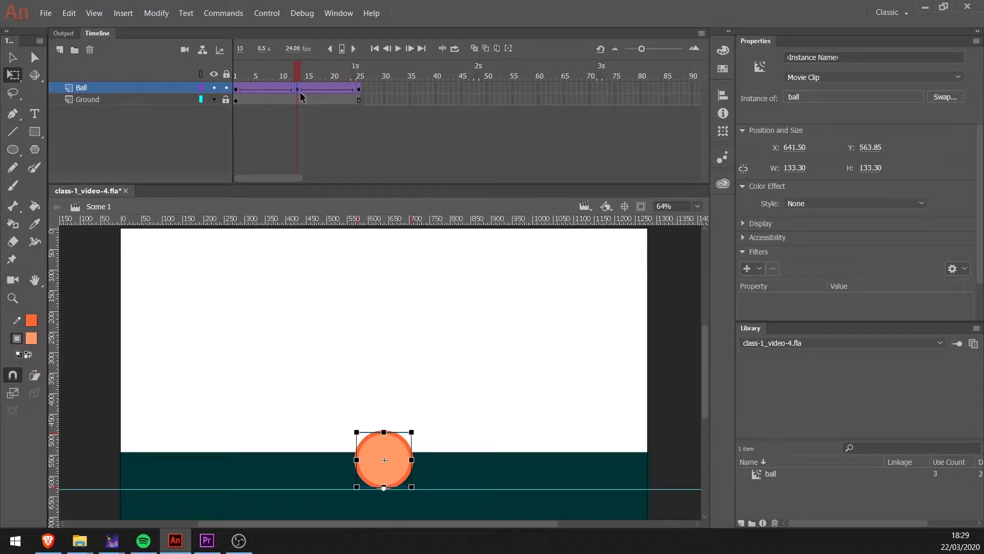
pyautogui.click(236, 67)
pyautogui.press('Return')
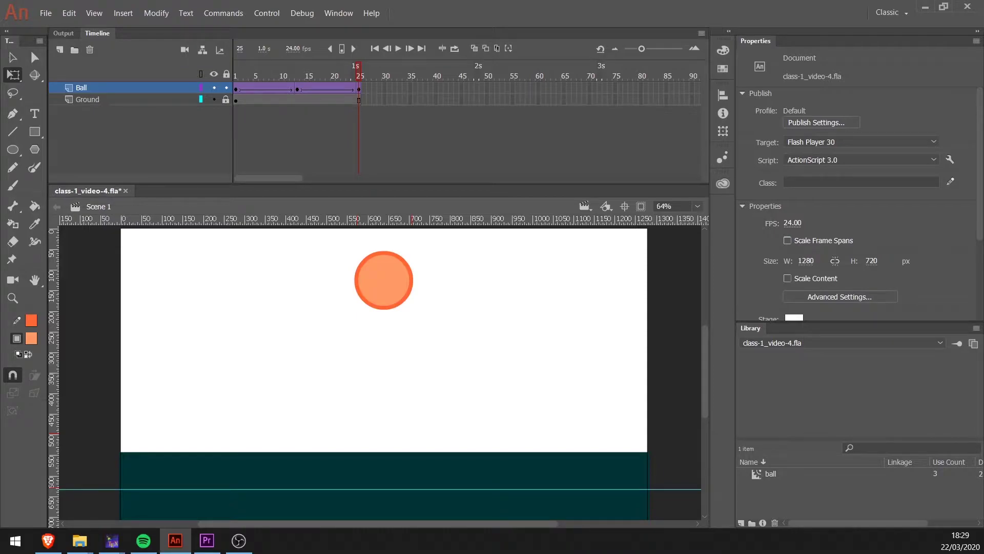
# Apply the Quad Ease Out preset to the Ball tween starting at frame 13 and preview the animation.
pyautogui.moveTo(256, 66); pyautogui.dragTo(226, 72)
pyautogui.click(236, 91)
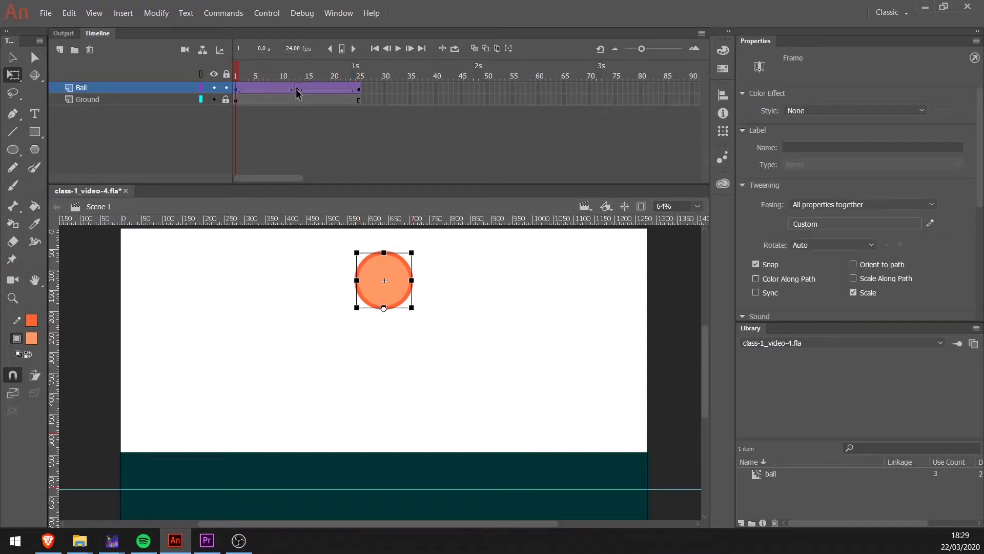
pyautogui.click(297, 90)
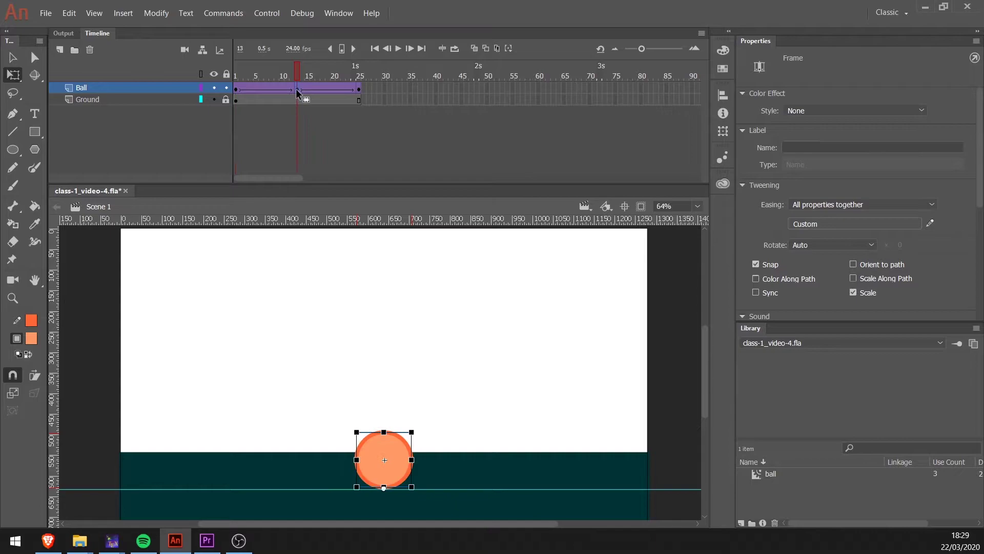
pyautogui.click(797, 225)
pyautogui.moveTo(637, 285)
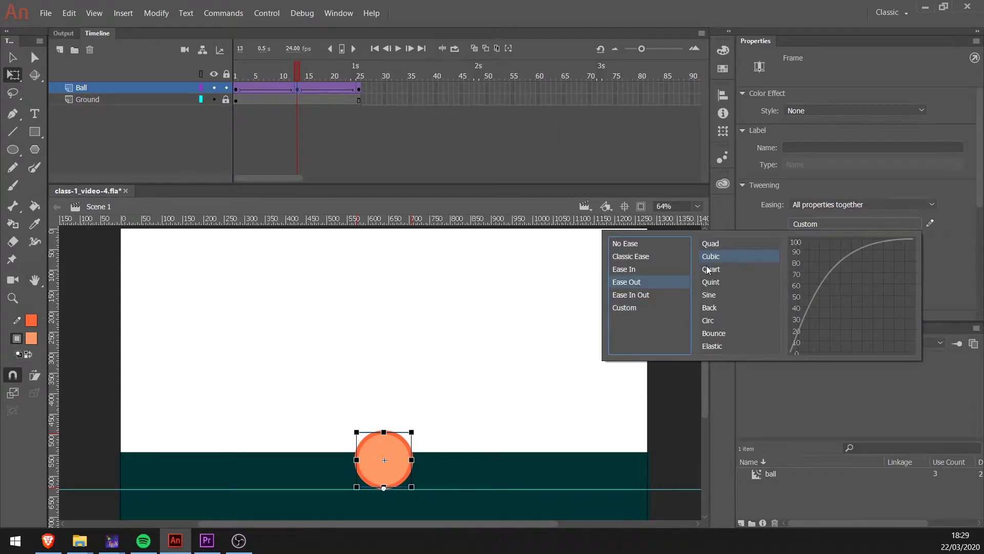
pyautogui.click(712, 250)
pyautogui.doubleClick(713, 249)
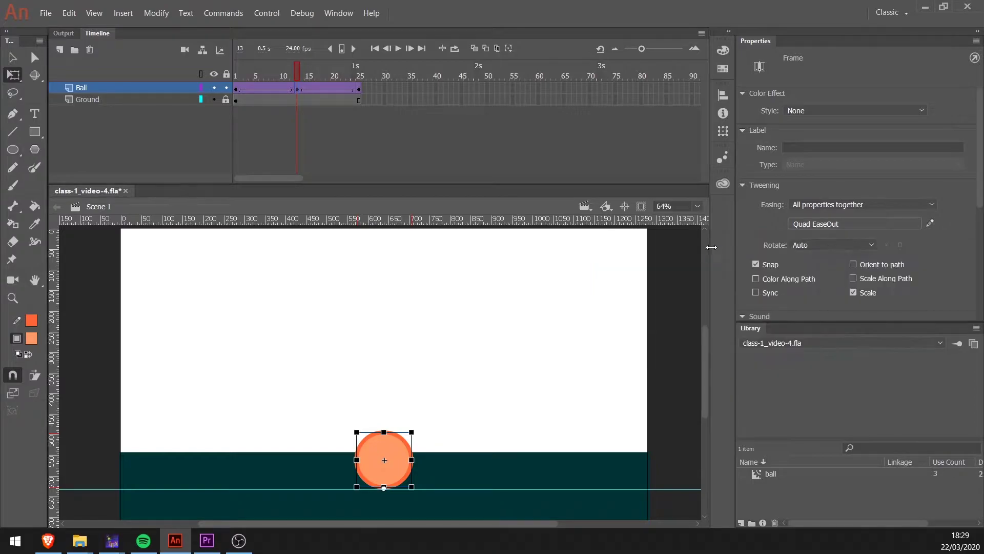
pyautogui.press('Return')
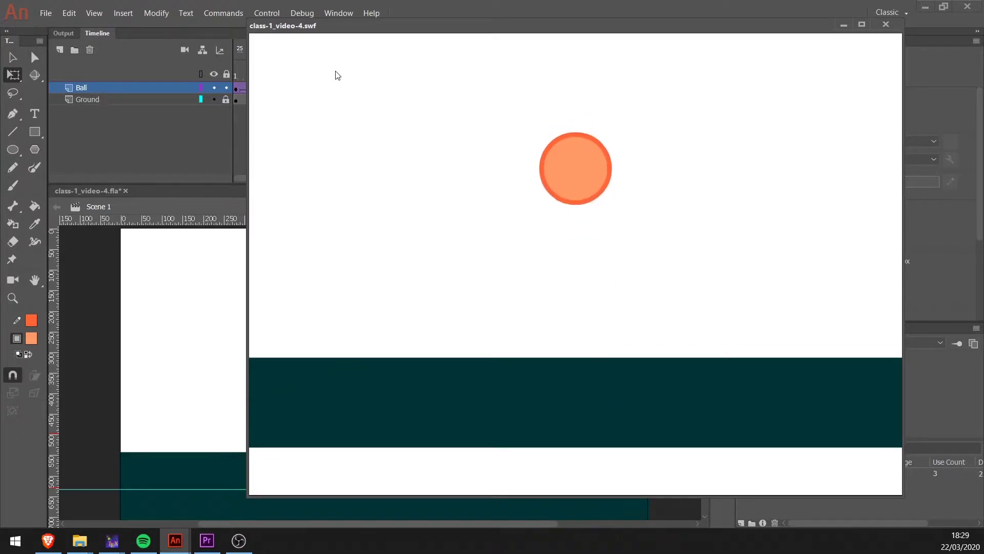
pyautogui.click(885, 24)
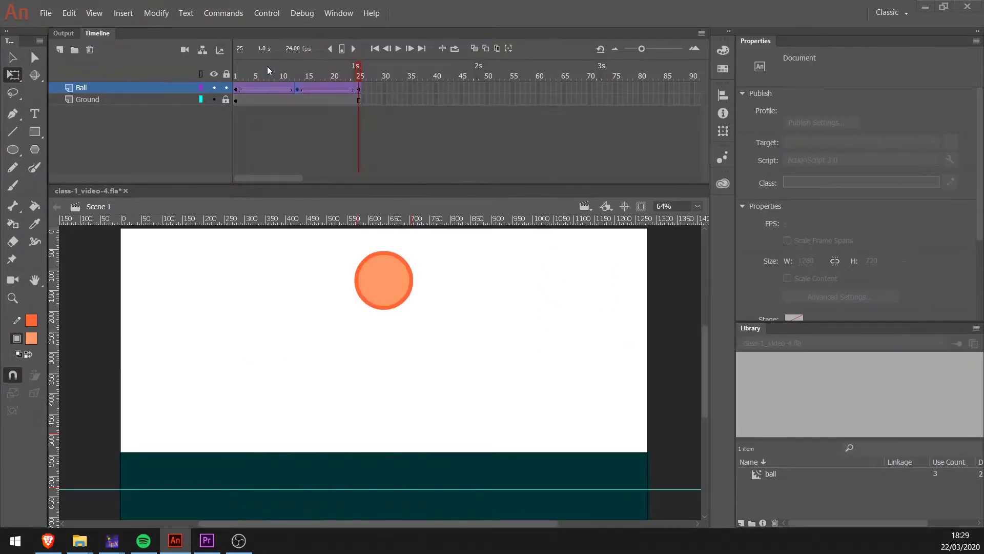
# Create a custom ease named easein_basket for the Ball tween at frame 1, with a flat start and a steeper end.
pyautogui.click(238, 90)
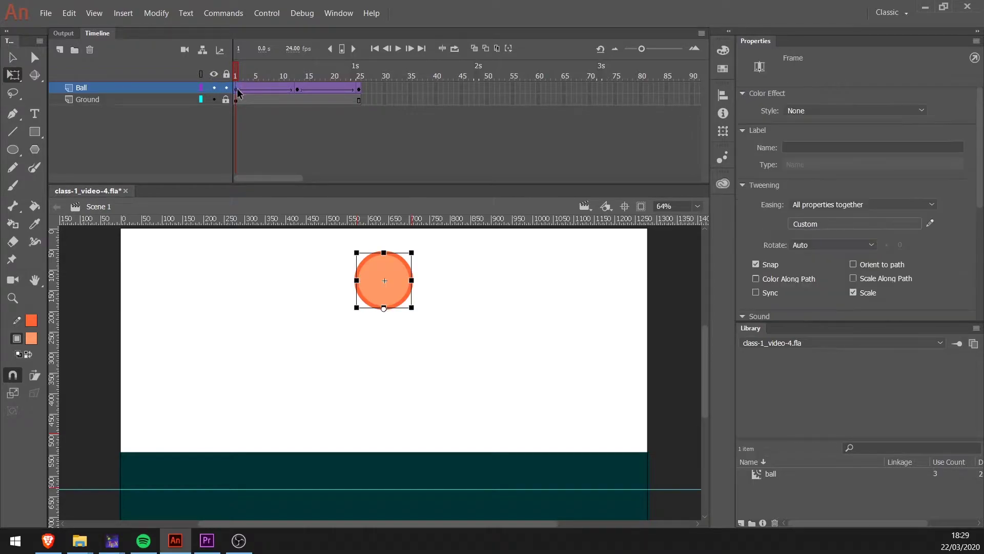
pyautogui.click(821, 223)
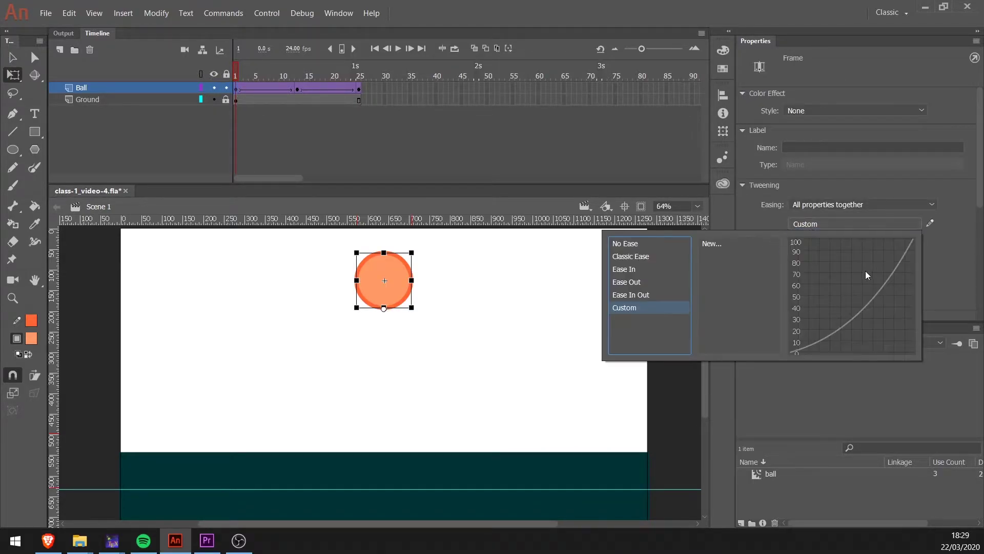
pyautogui.click(713, 245)
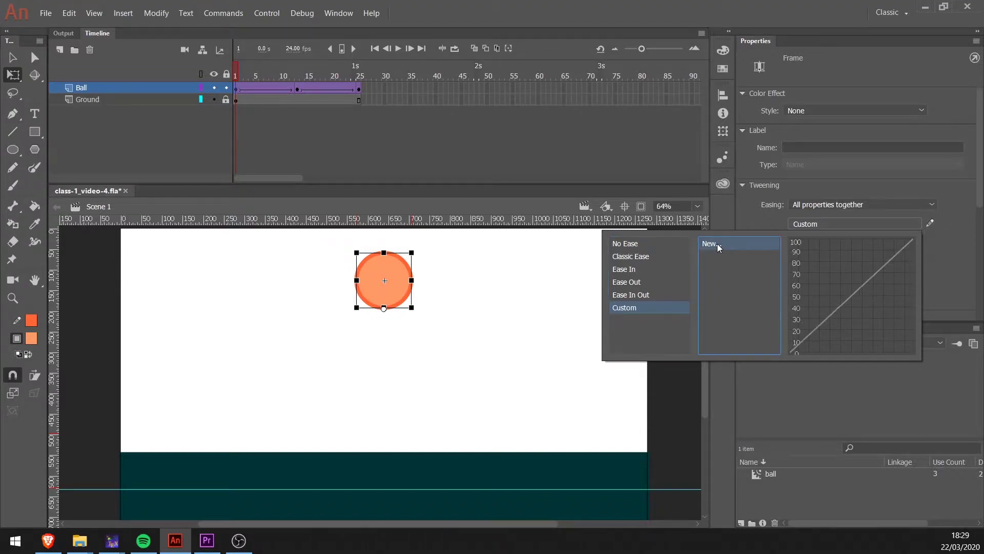
pyautogui.doubleClick(712, 245)
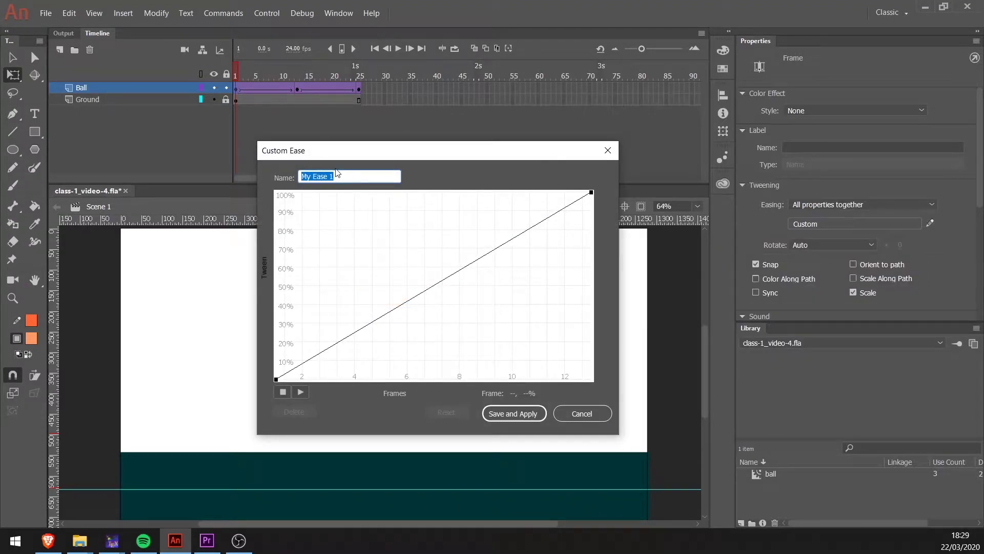
pyautogui.write('easein_basket')
pyautogui.click(276, 380)
pyautogui.moveTo(381, 316); pyautogui.dragTo(506, 379)
pyautogui.moveTo(591, 193); pyautogui.dragTo(532, 296)
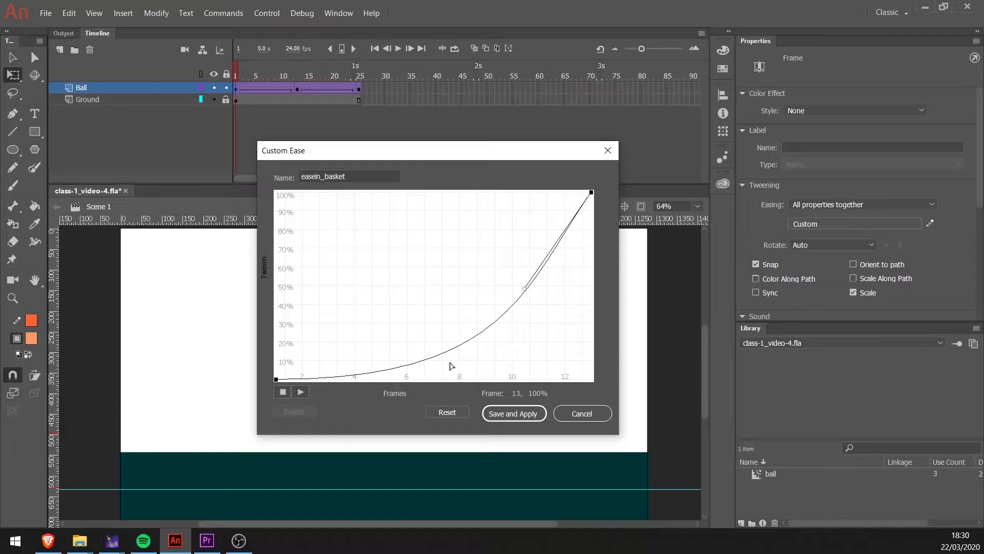
# Extend the curve's flat start handle to about frame 11, point the end handle straight down to about 30%, and save and apply the ease.
pyautogui.click(276, 379)
pyautogui.moveTo(507, 380); pyautogui.dragTo(436, 380)
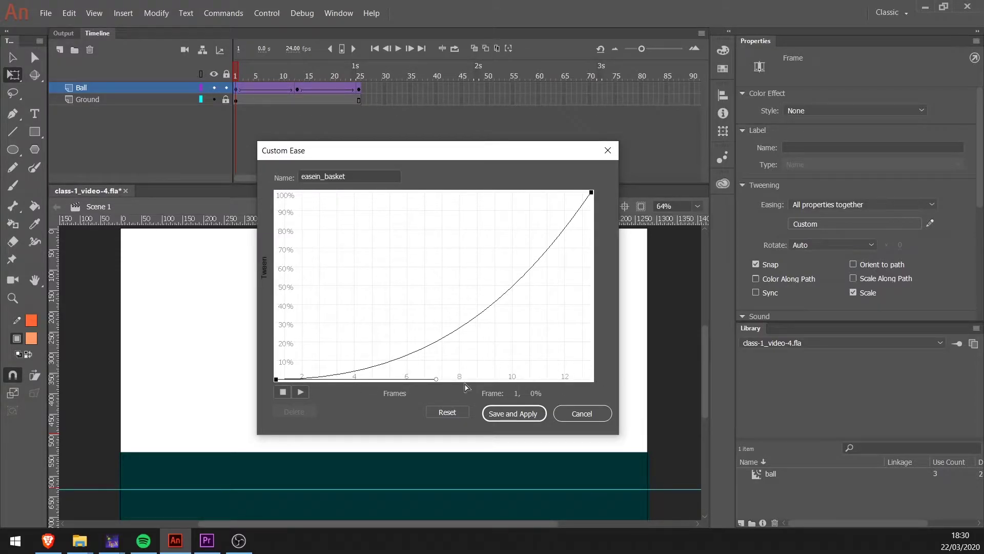
pyautogui.moveTo(437, 379); pyautogui.dragTo(547, 379)
pyautogui.click(592, 192)
pyautogui.moveTo(524, 288); pyautogui.dragTo(596, 329)
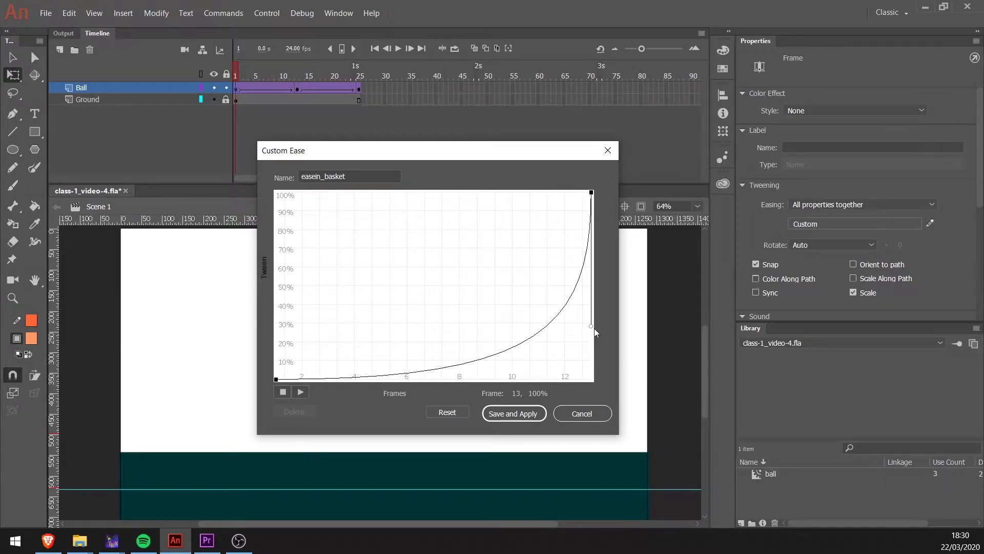
pyautogui.click(500, 418)
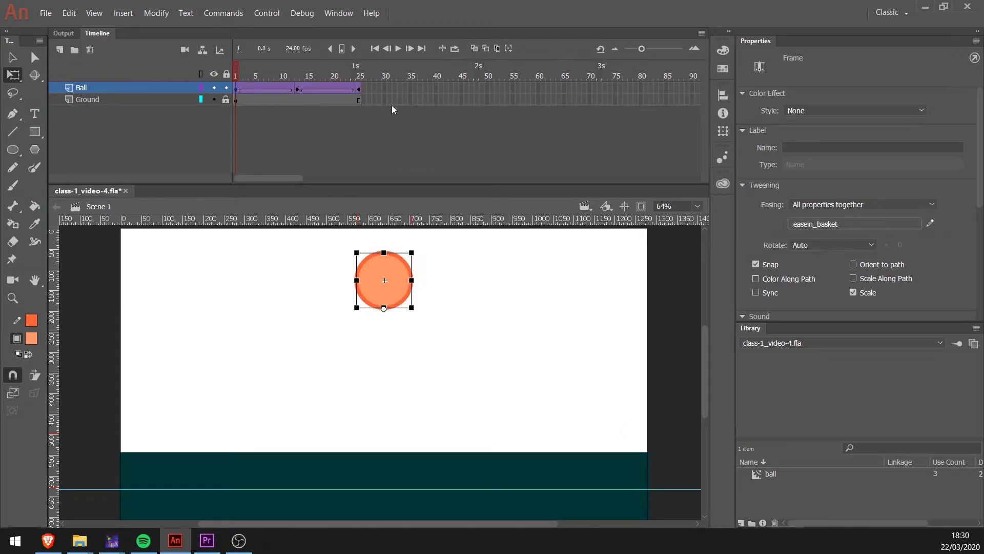
# Play the bounce on the timeline to check the easein_basket easing.
pyautogui.click(204, 50)
pyautogui.press('Return')
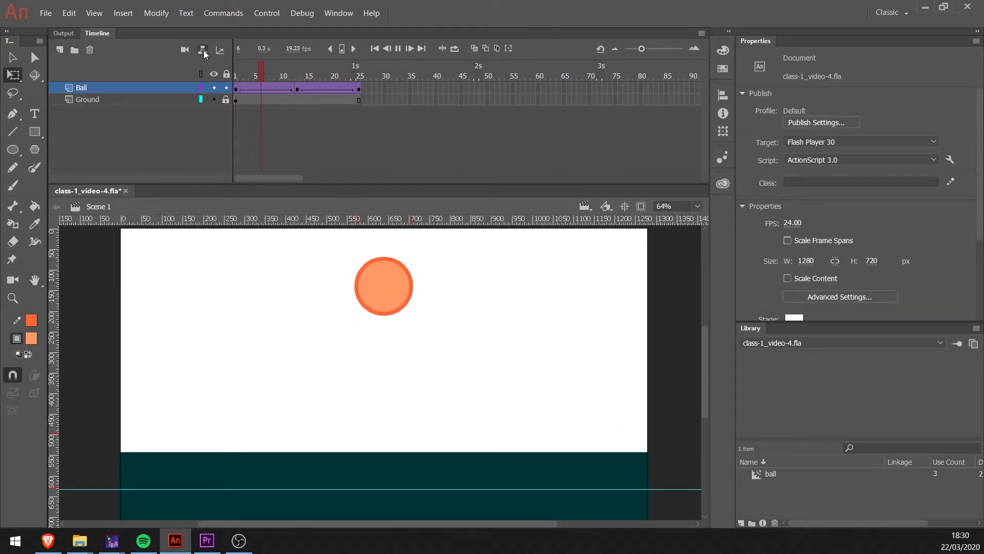
pyautogui.press('Return')
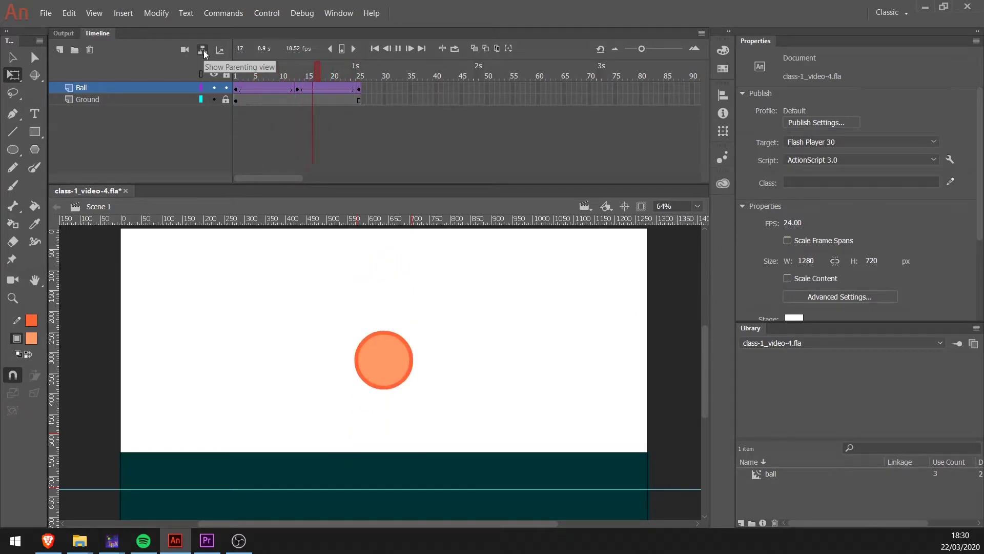
# Edit the frame 1 ease by extending its flat start handle to frame 13, save and apply it, and play the animation.
pyautogui.click(236, 77)
pyautogui.click(379, 287)
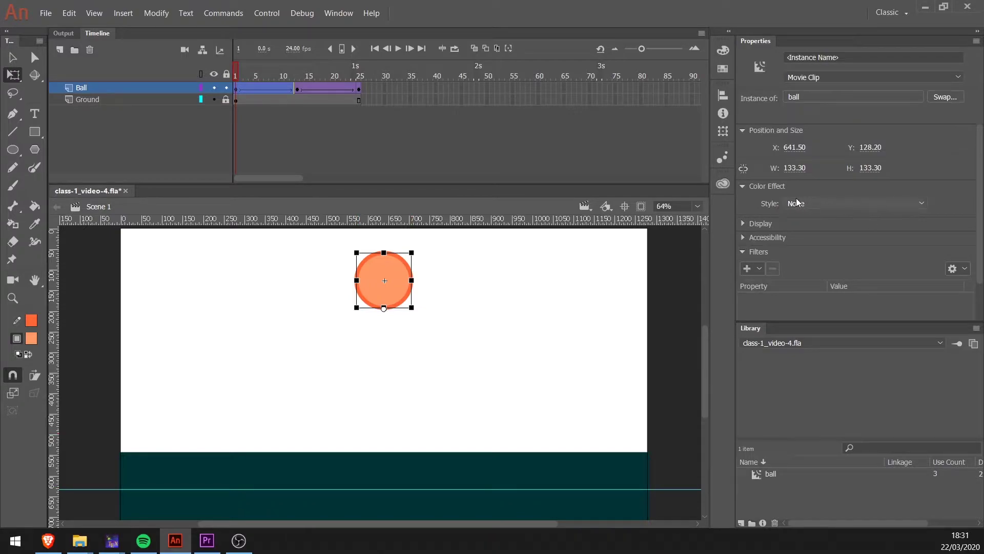
pyautogui.click(240, 89)
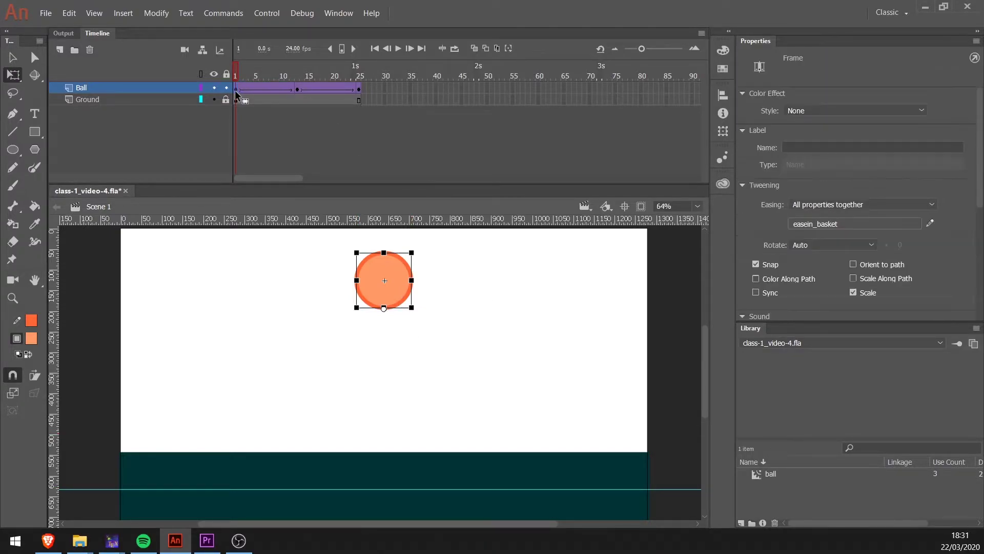
pyautogui.click(878, 223)
pyautogui.doubleClick(726, 255)
pyautogui.click(929, 224)
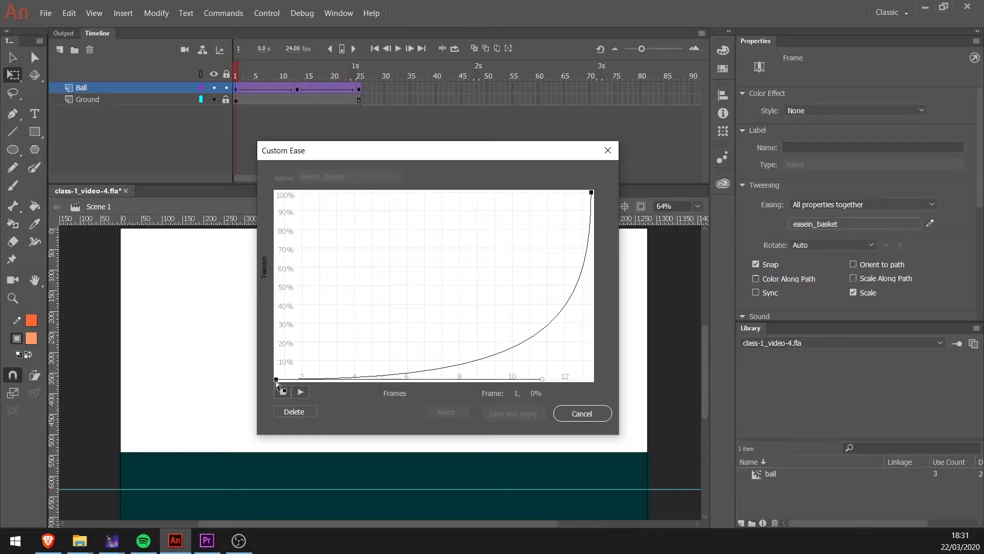
pyautogui.click(573, 380)
pyautogui.moveTo(572, 386); pyautogui.dragTo(592, 385)
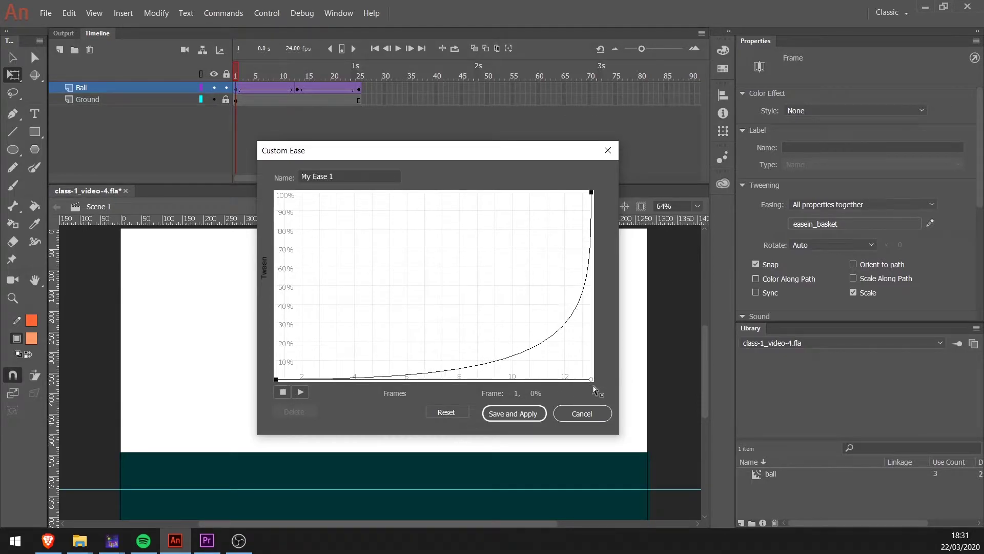
pyautogui.click(508, 416)
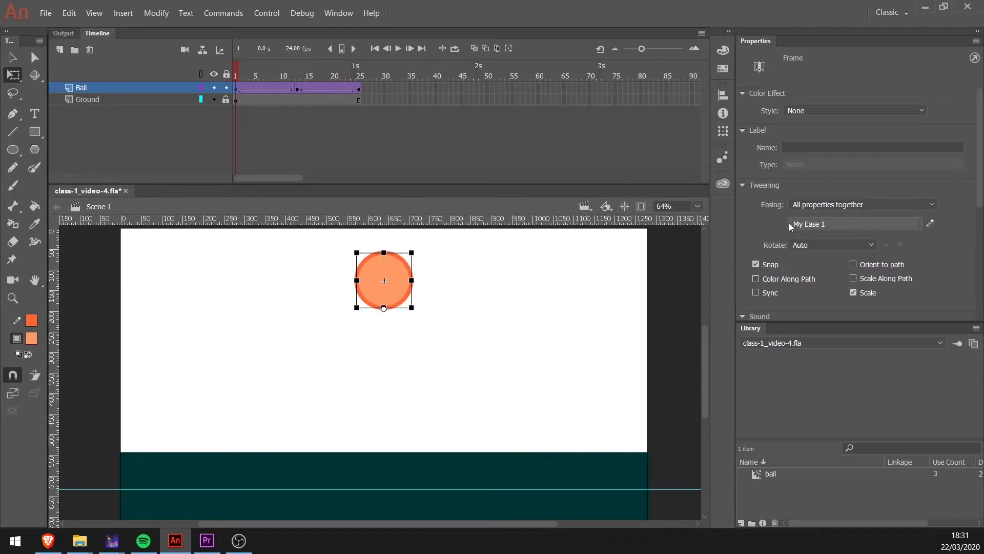
pyautogui.press('Return')
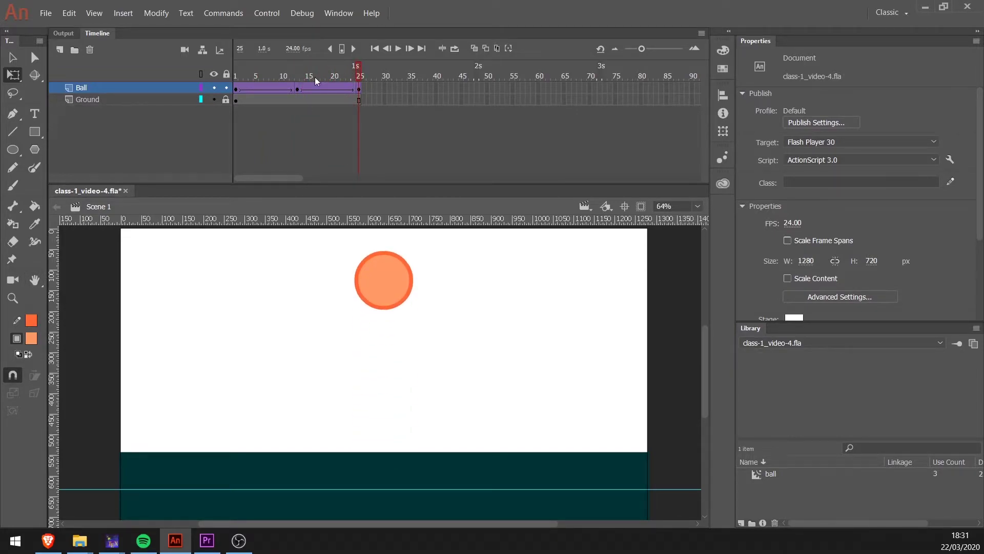
# Customize the frame 13 ease with a vertical start handle and a level end handle at 100%, and save and apply it.
pyautogui.click(297, 89)
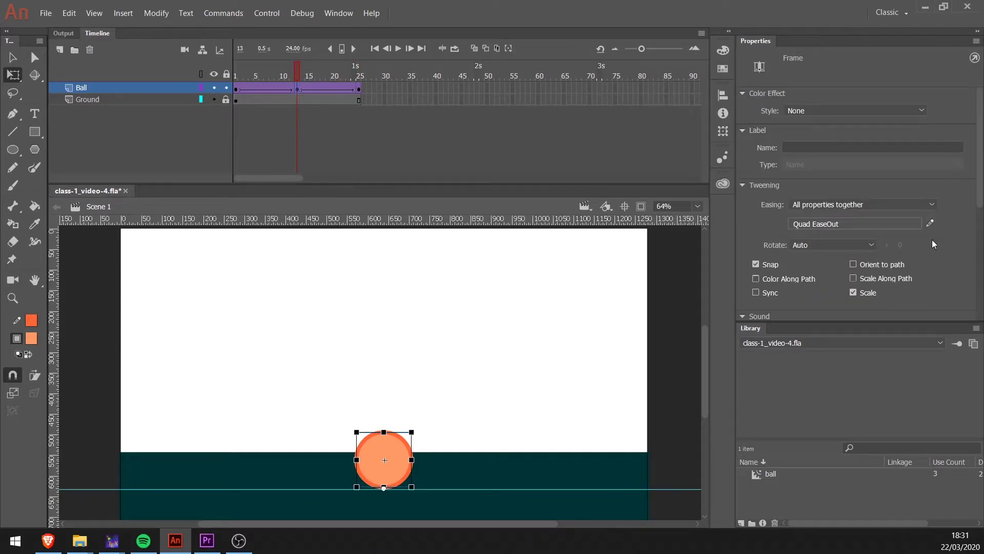
pyautogui.click(930, 224)
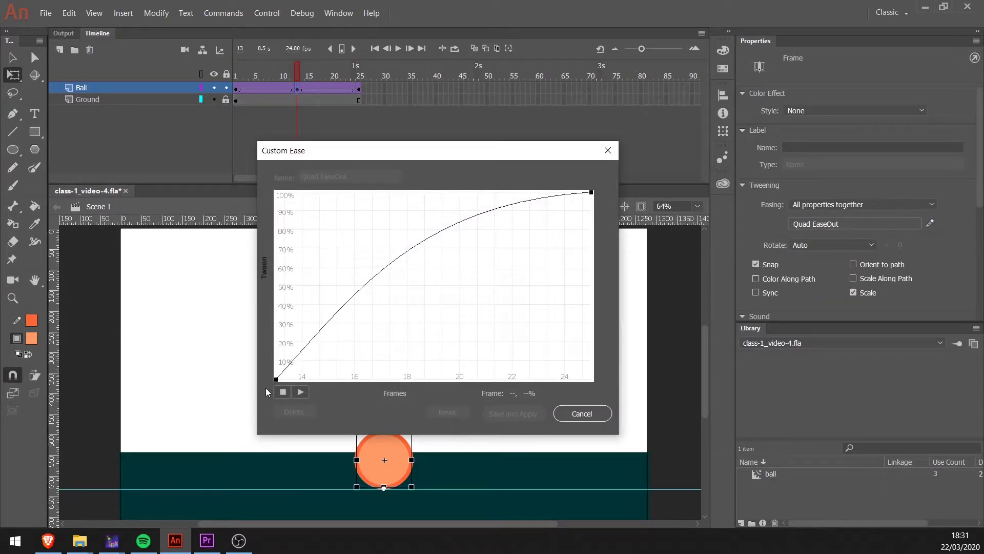
pyautogui.click(276, 380)
pyautogui.moveTo(355, 293); pyautogui.dragTo(254, 215)
pyautogui.click(591, 192)
pyautogui.moveTo(422, 208); pyautogui.dragTo(441, 174)
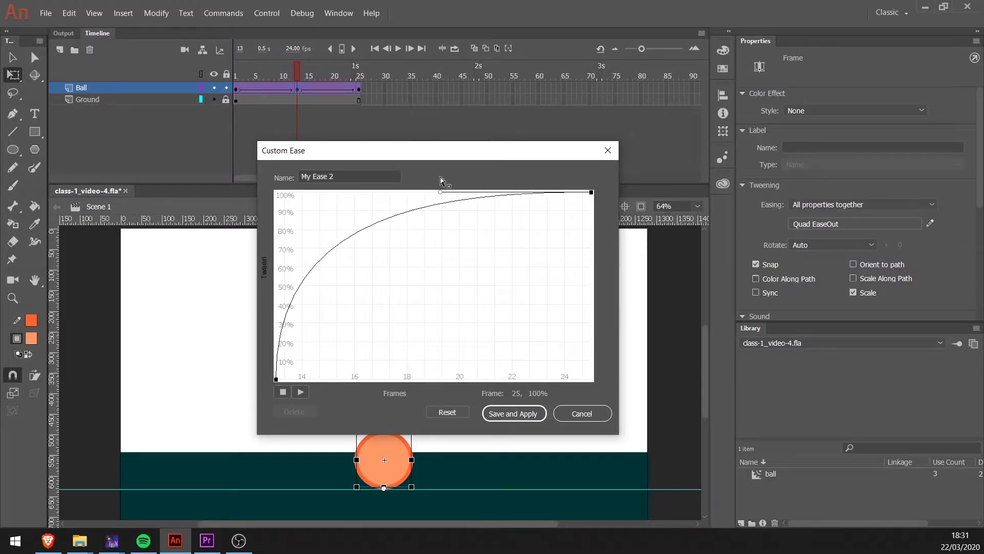
pyautogui.click(515, 418)
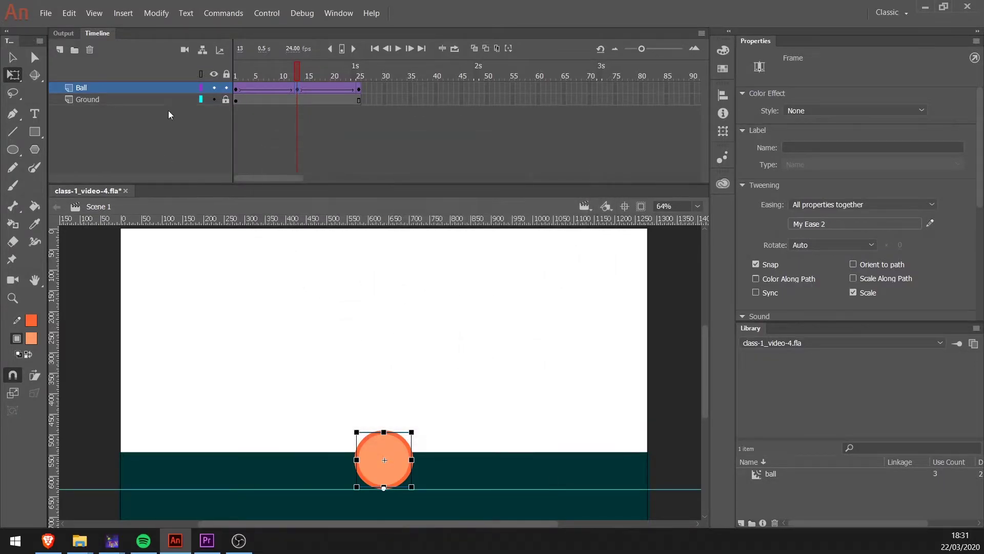
# Play the bounce from frame 1 on the timeline and test the movie in the SWF preview.
pyautogui.moveTo(288, 79); pyautogui.dragTo(195, 70)
pyautogui.press('Return')
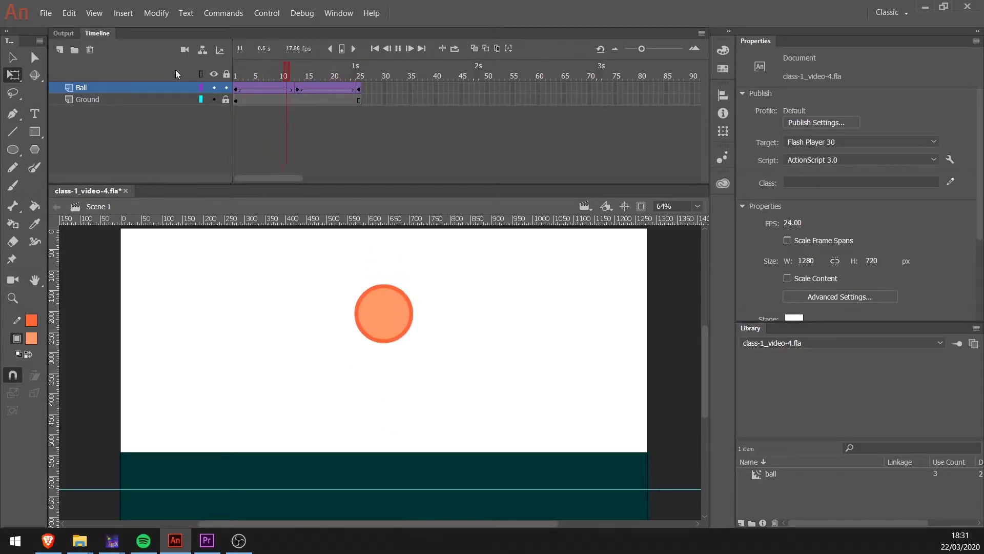
pyautogui.hotkey('ctrl', 'Return')
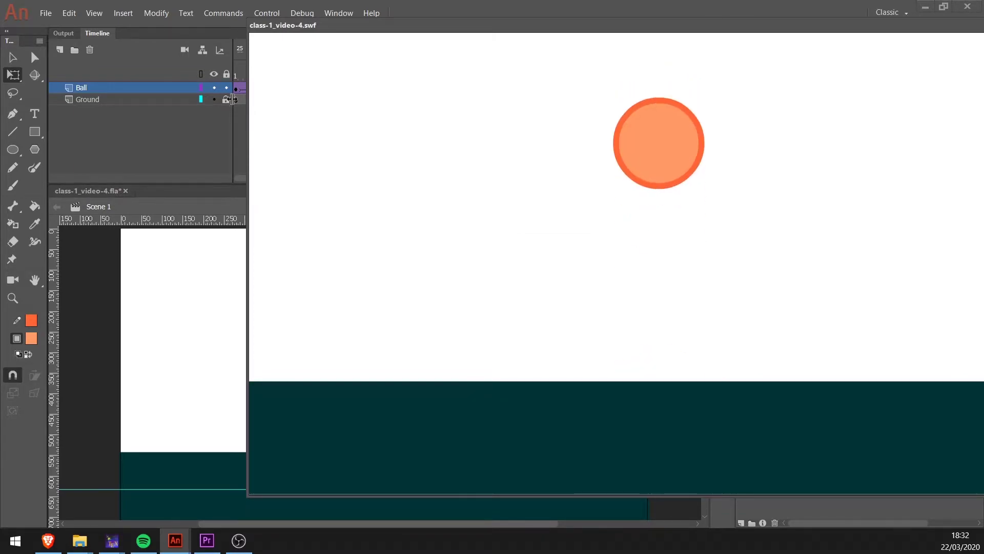
# Close the movie preview, shorten the frame 1 ease's flat start handle to about frame 10, and save and apply the curve.
pyautogui.moveTo(969, 29); pyautogui.dragTo(797, 37)
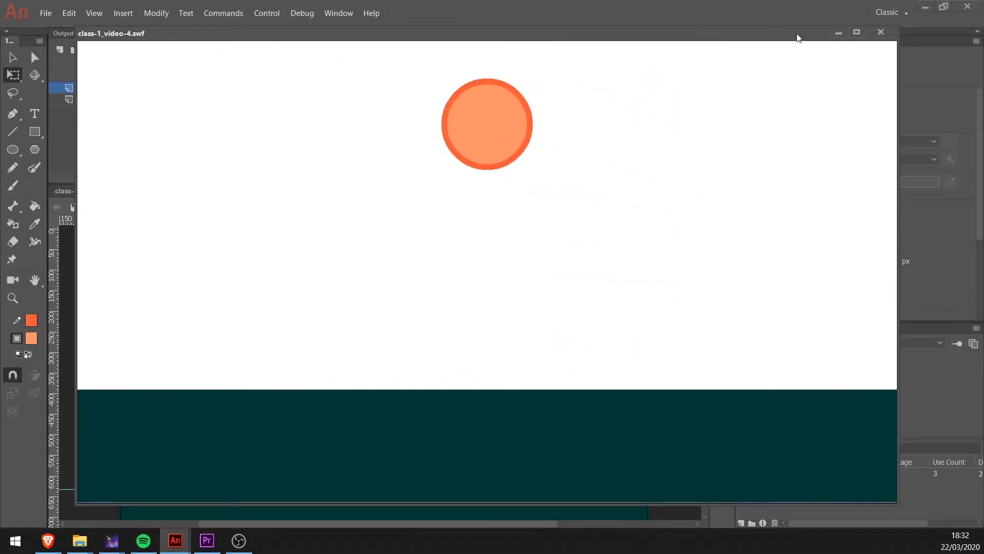
pyautogui.click(881, 32)
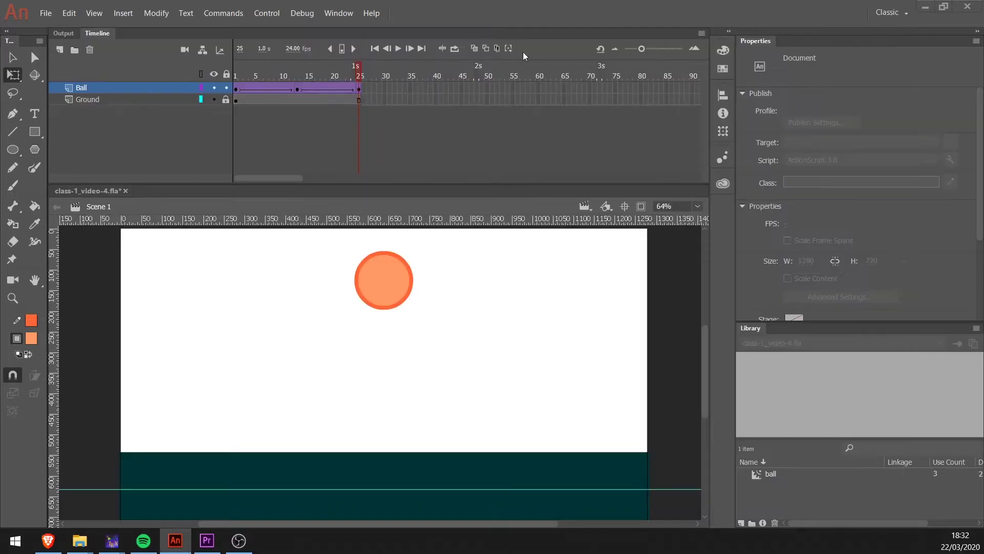
pyautogui.click(238, 89)
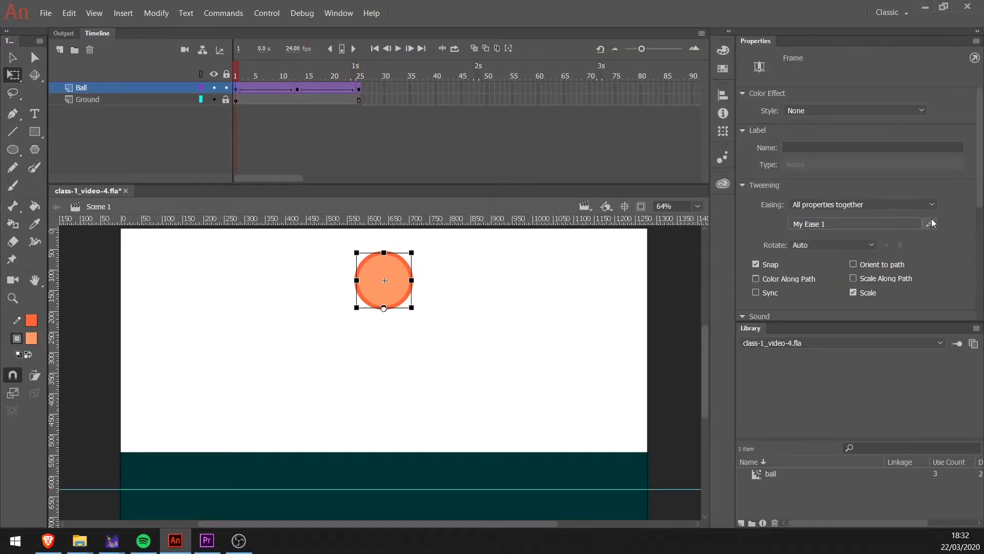
pyautogui.click(930, 223)
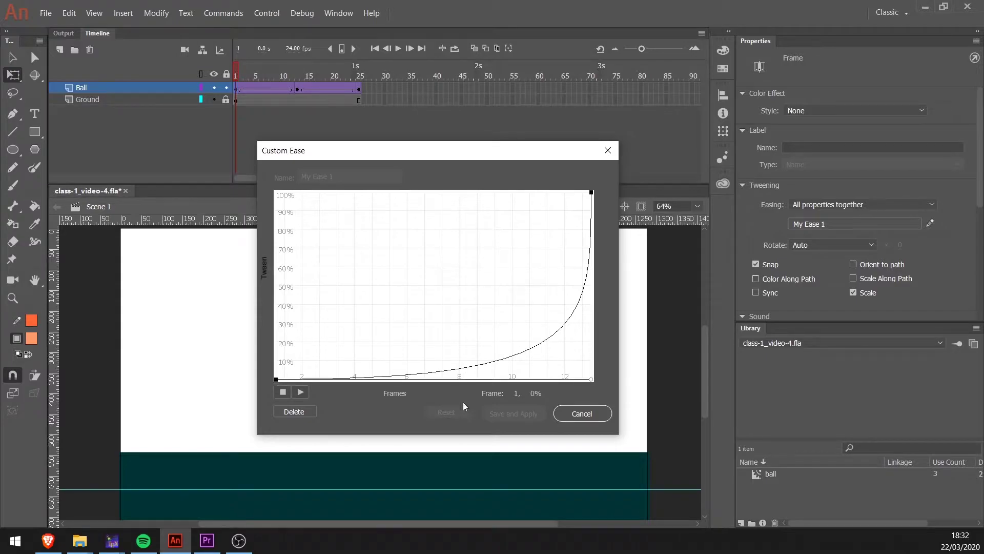
pyautogui.moveTo(592, 380); pyautogui.dragTo(508, 379)
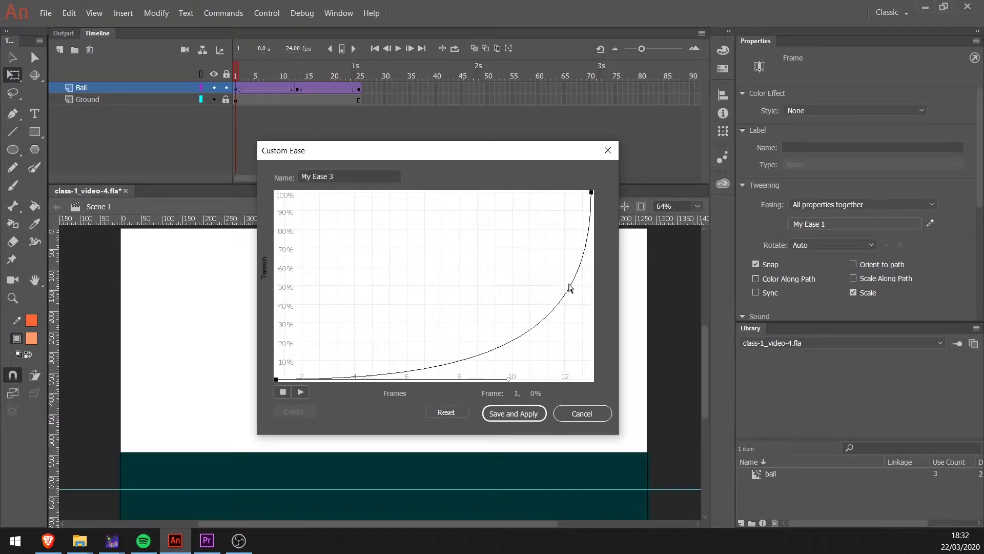
pyautogui.click(514, 413)
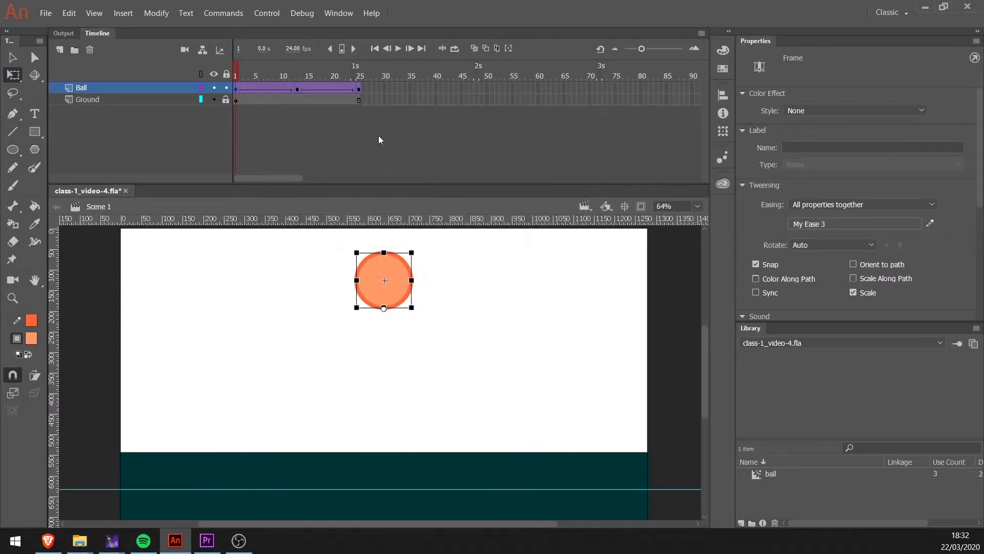
# Test the movie in the SWF preview to check the ball's fall with the softened frame 1 ease.
pyautogui.hotkey('ctrl', 'Return')
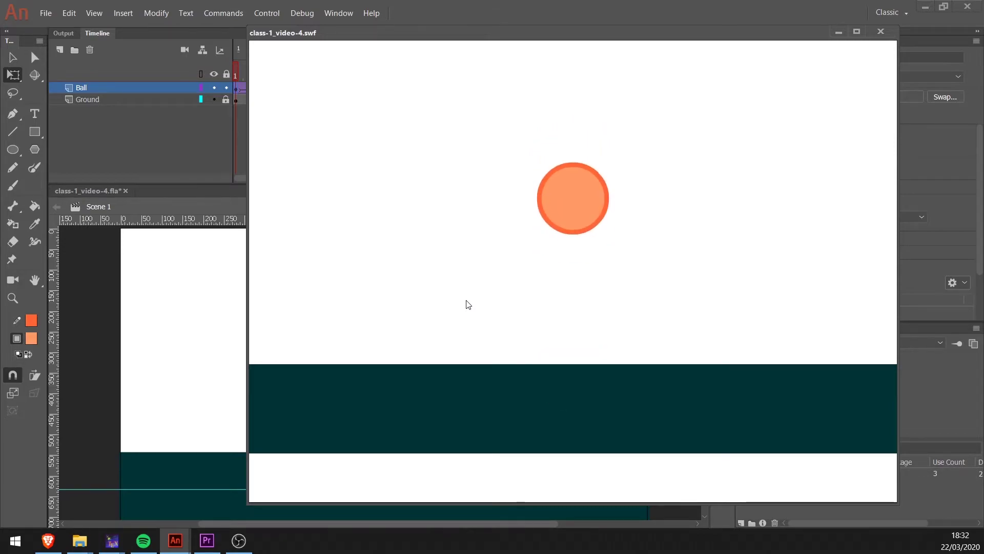
pyautogui.click(880, 31)
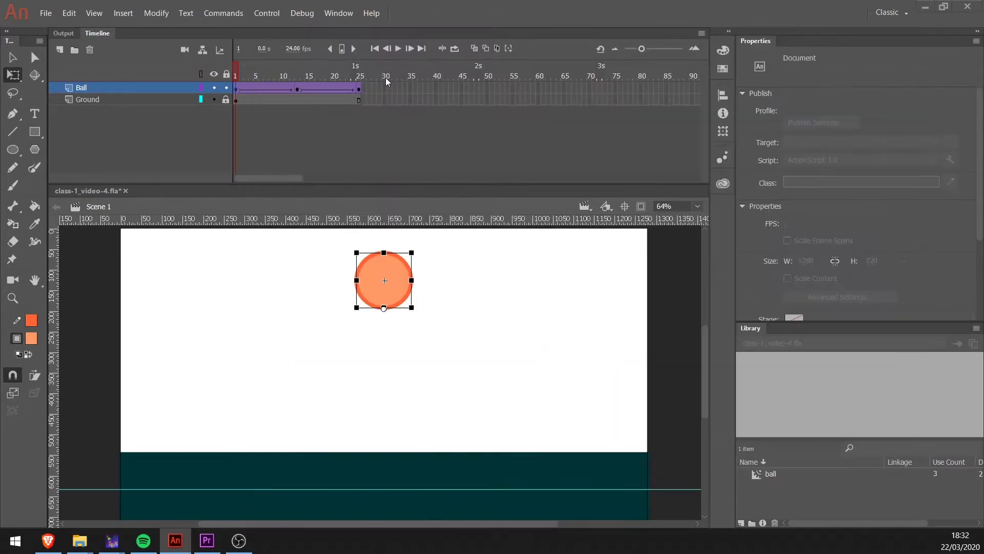
pyautogui.click(277, 89)
pyautogui.hotkey('ctrl', 'Return')
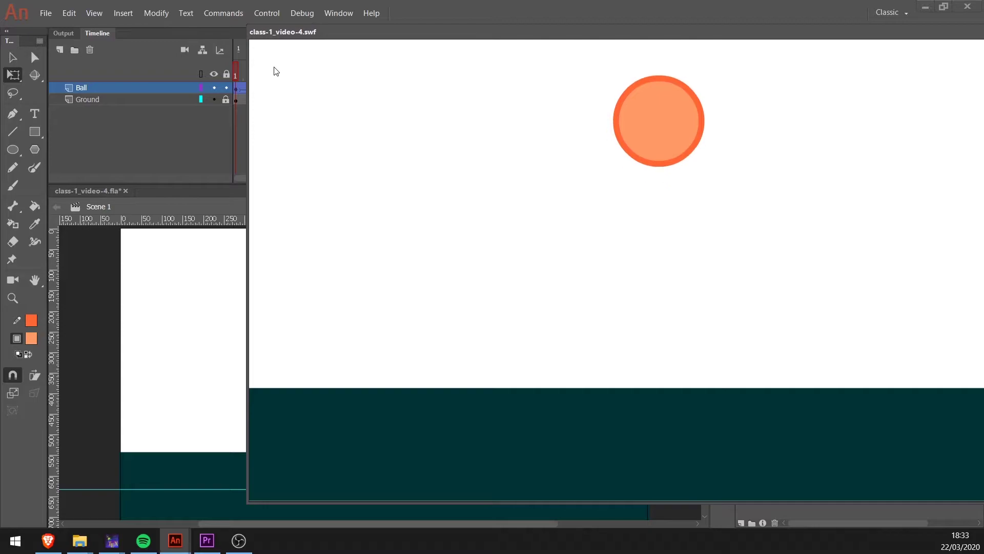
pyautogui.moveTo(685, 30); pyautogui.dragTo(476, 40)
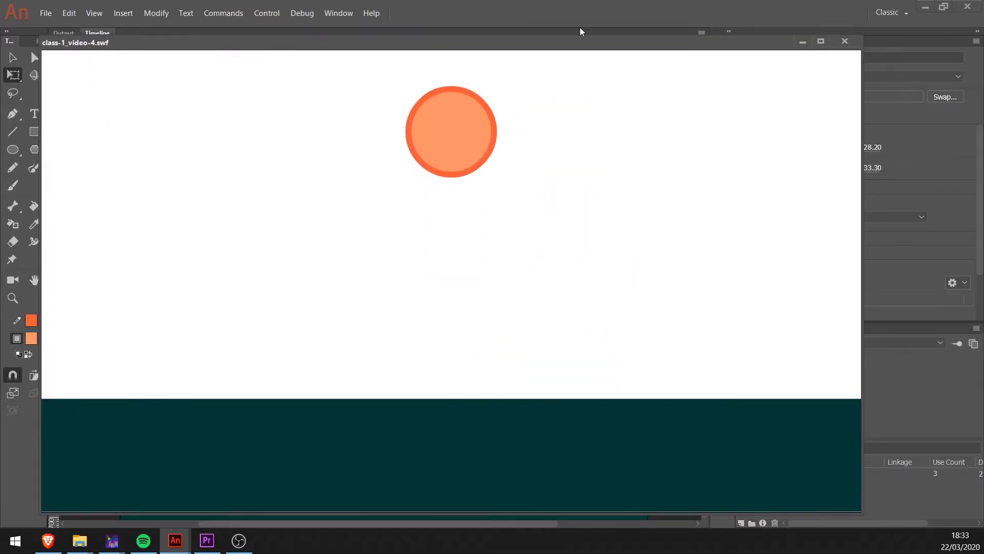
pyautogui.hotkey('ctrl', 'w')
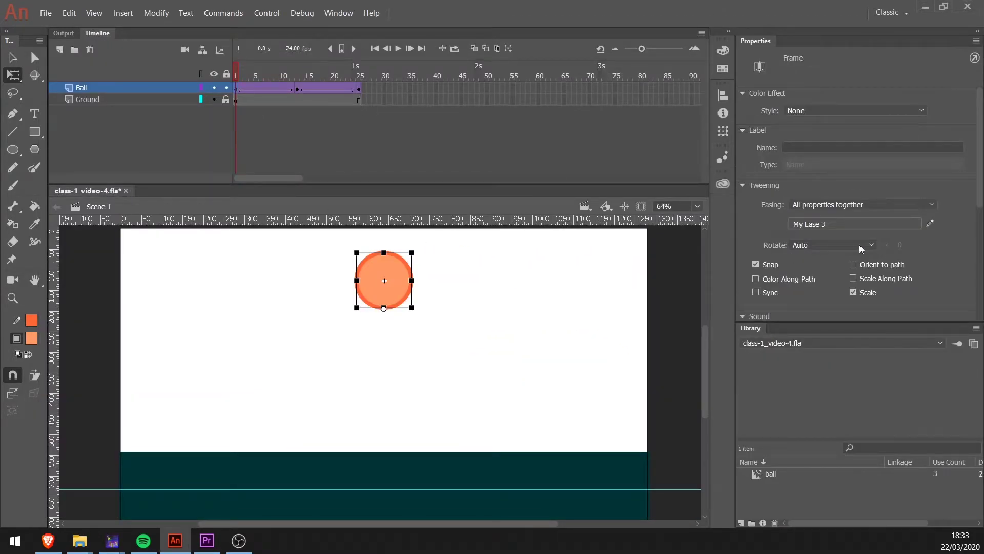
# Reshape the frame 1 ease with its start handle at about frame 8 and a level 100% end handle at about frame 5, apply it and play.
pyautogui.click(930, 223)
pyautogui.moveTo(276, 379); pyautogui.dragTo(459, 380)
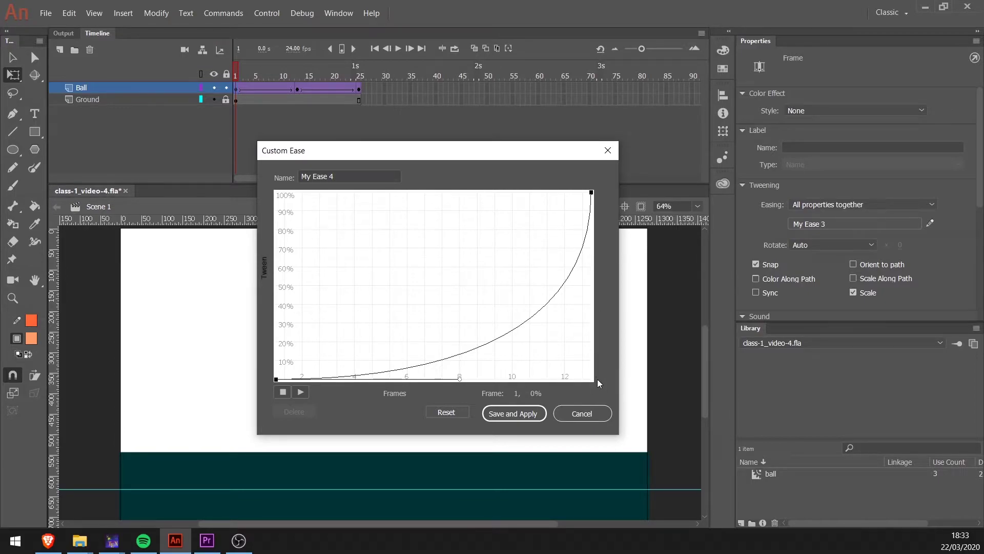
pyautogui.click(592, 192)
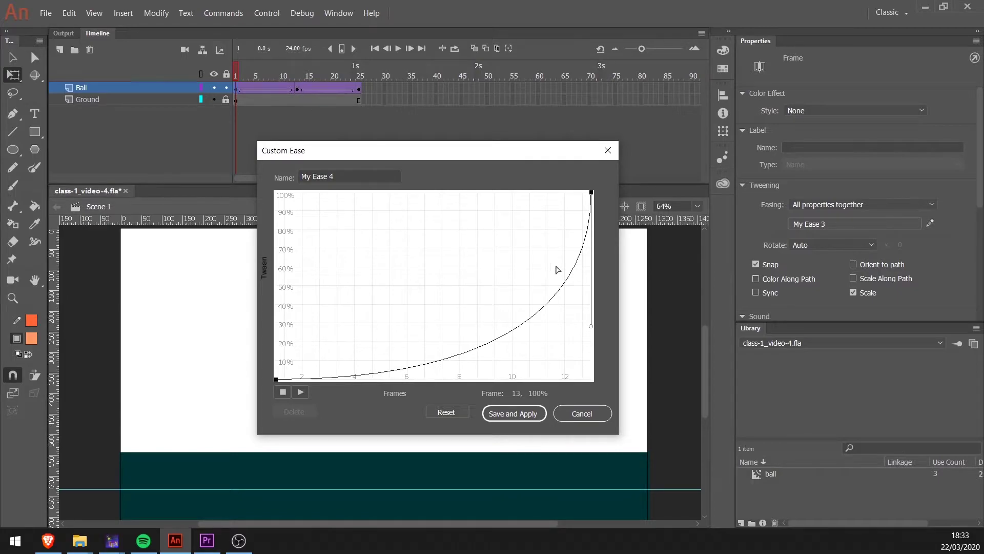
pyautogui.moveTo(591, 325); pyautogui.dragTo(391, 187)
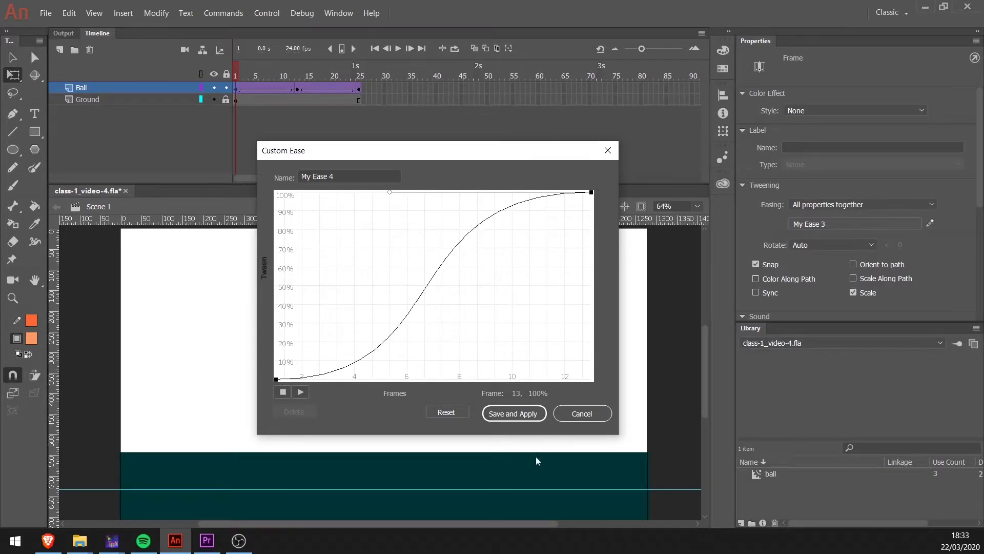
pyautogui.click(513, 414)
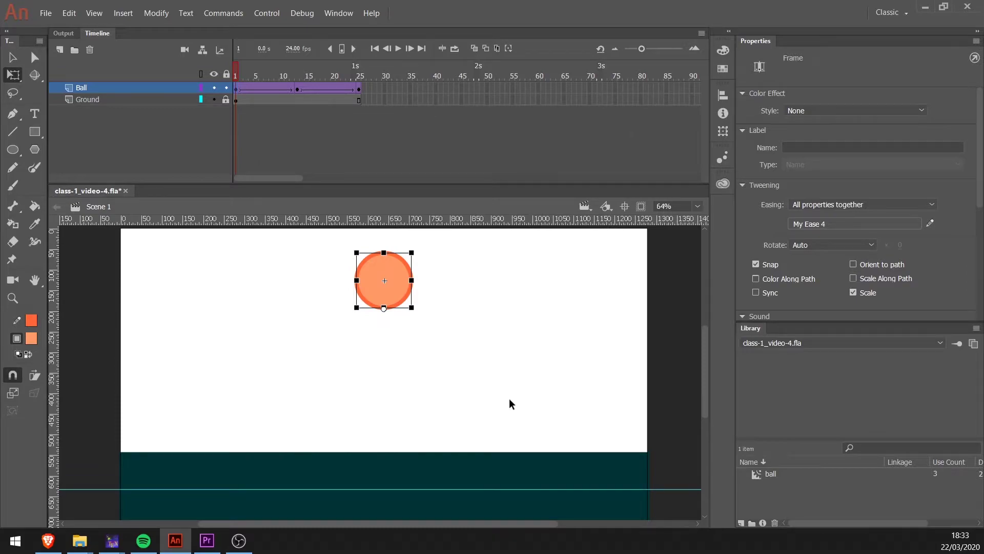
pyautogui.press('Return')
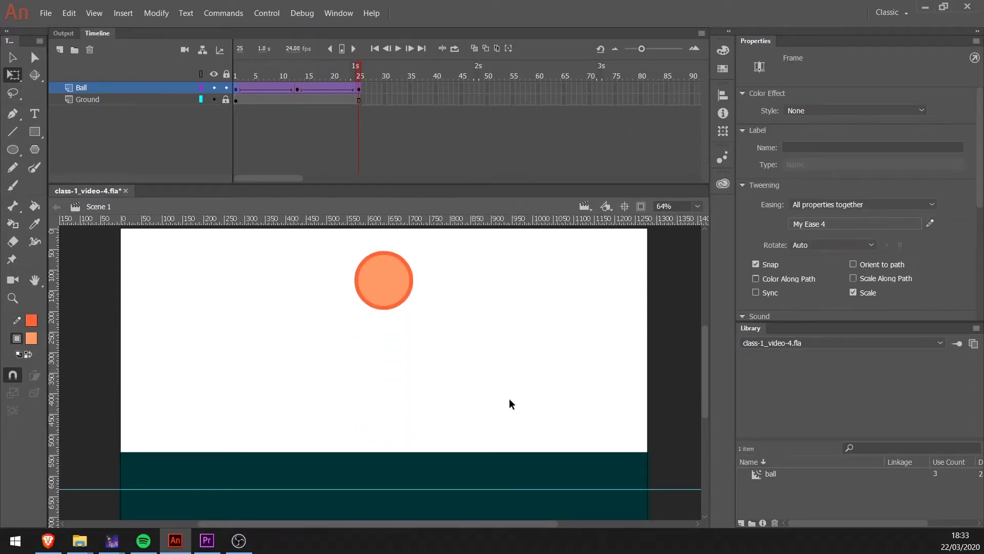
pyautogui.press('Return')
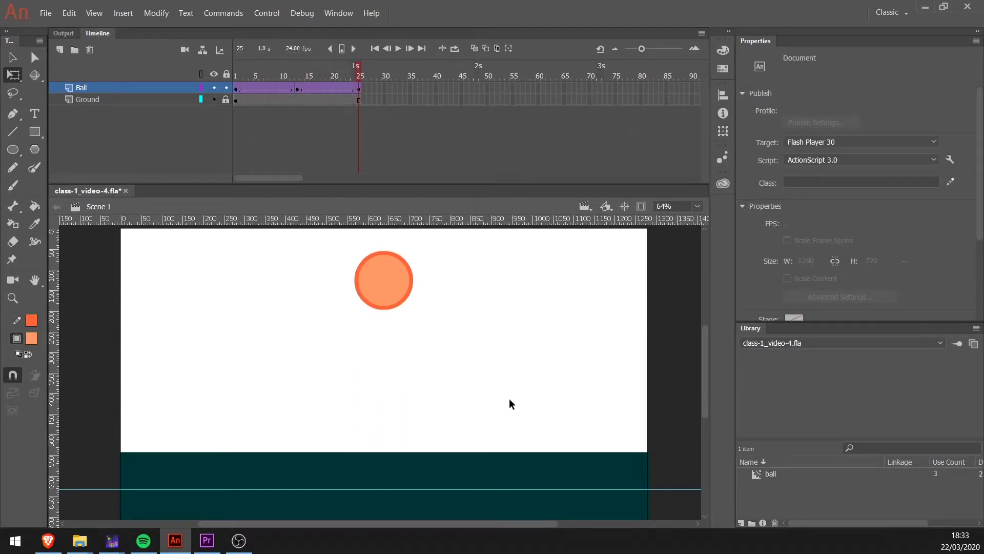
# Extend the frame 13 ease's level end handle at 100% back to about frame 16, and save and apply the curve.
pyautogui.click(297, 88)
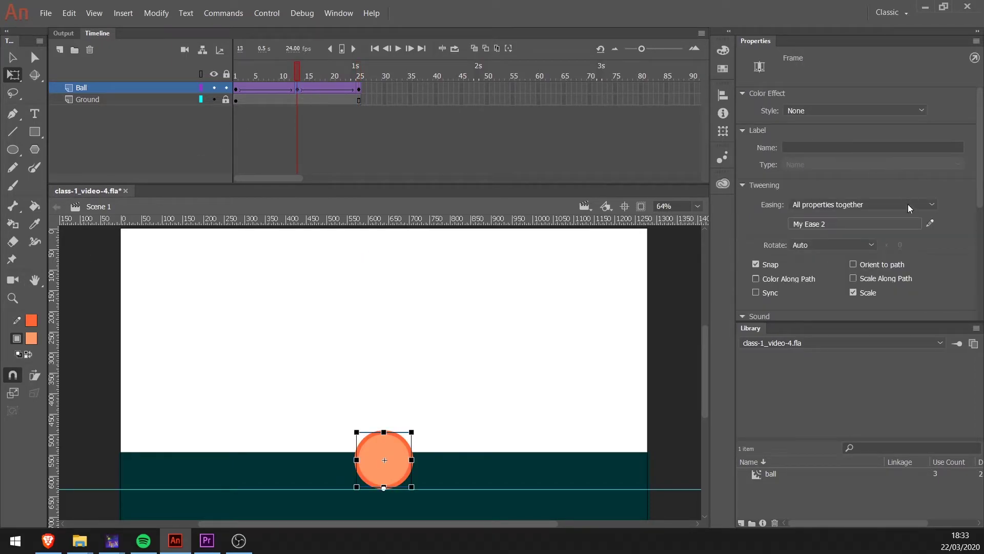
pyautogui.click(932, 223)
pyautogui.click(592, 193)
pyautogui.moveTo(441, 193); pyautogui.dragTo(351, 192)
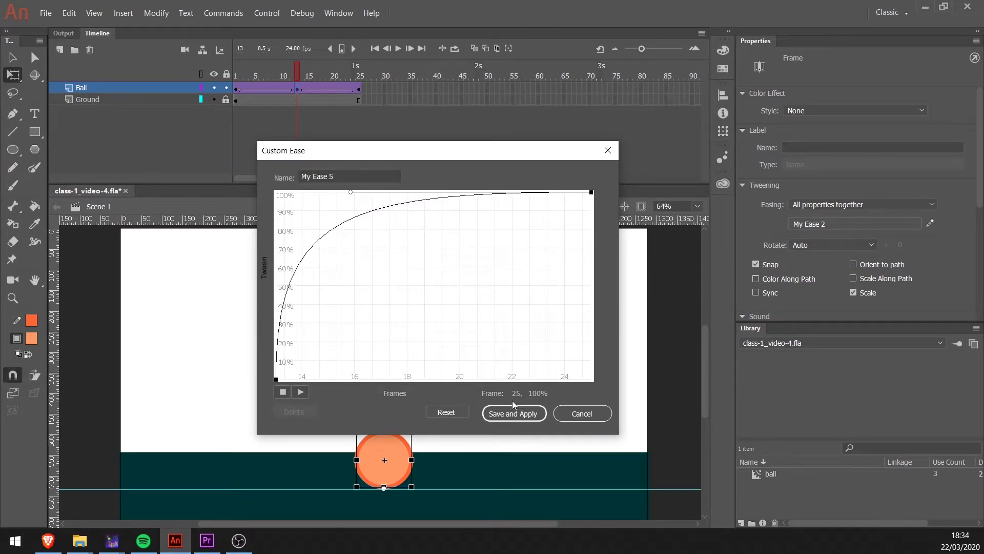
pyautogui.click(510, 413)
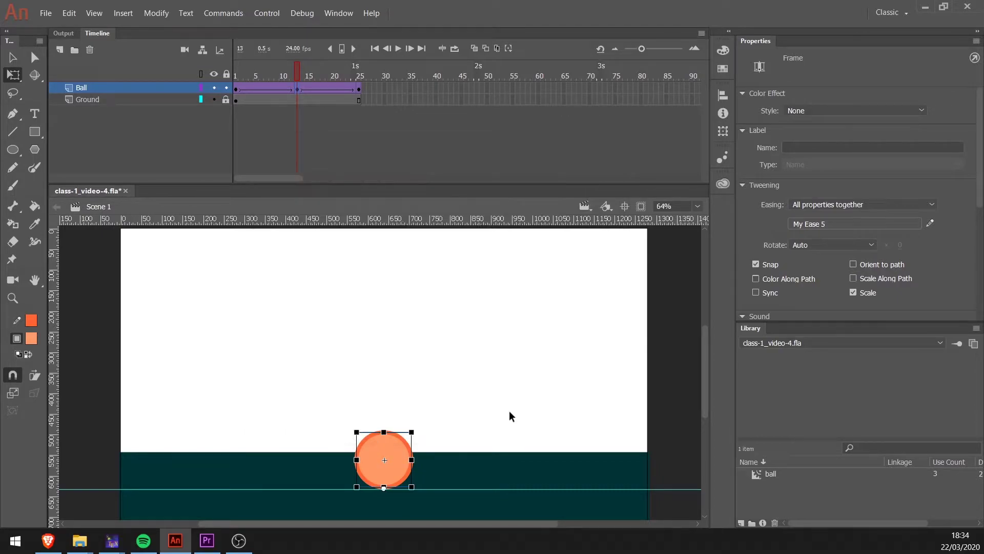
# Replay the bounce on the timeline and scrub through the frames before and around the impact.
pyautogui.press('Return')
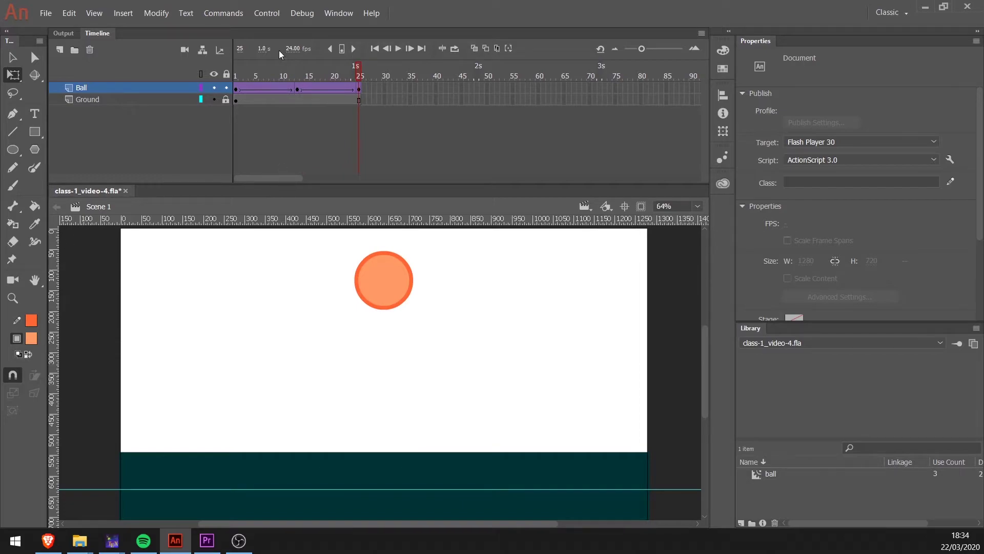
pyautogui.press('Return')
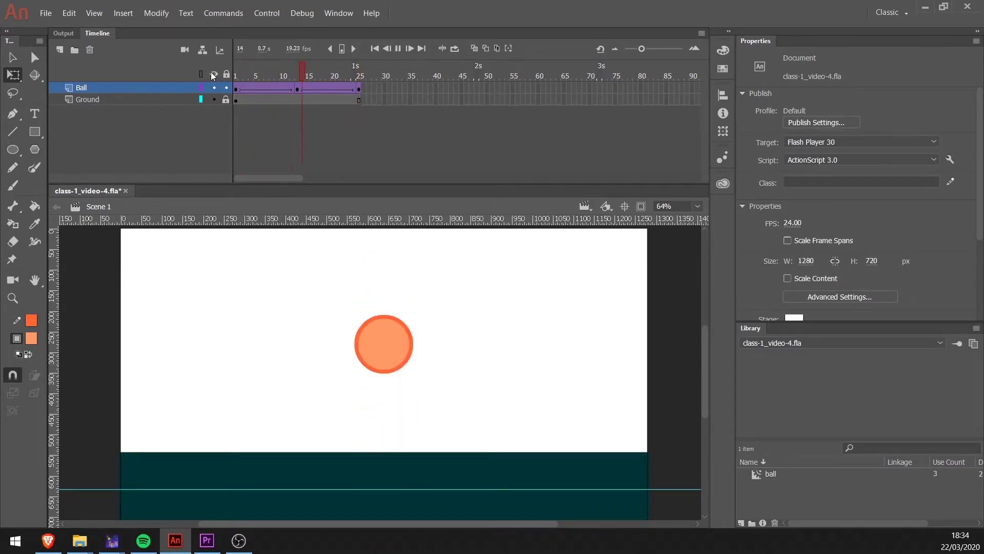
pyautogui.press('Return')
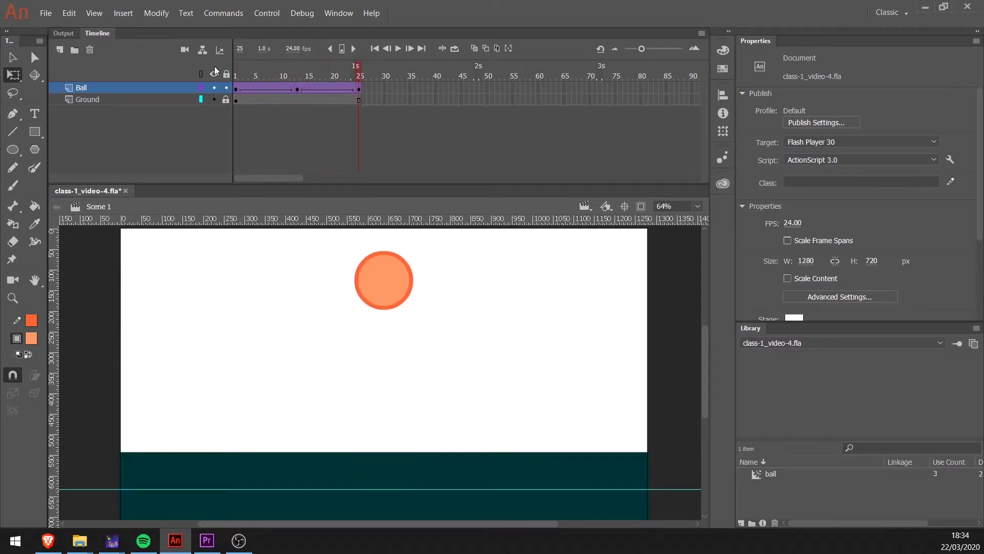
pyautogui.press('Return')
pyautogui.moveTo(248, 71)
pyautogui.mouseDown()
pyautogui.moveTo(232, 72)
pyautogui.moveTo(294, 81)
pyautogui.moveTo(227, 81)
pyautogui.moveTo(255, 89)
pyautogui.mouseUp()
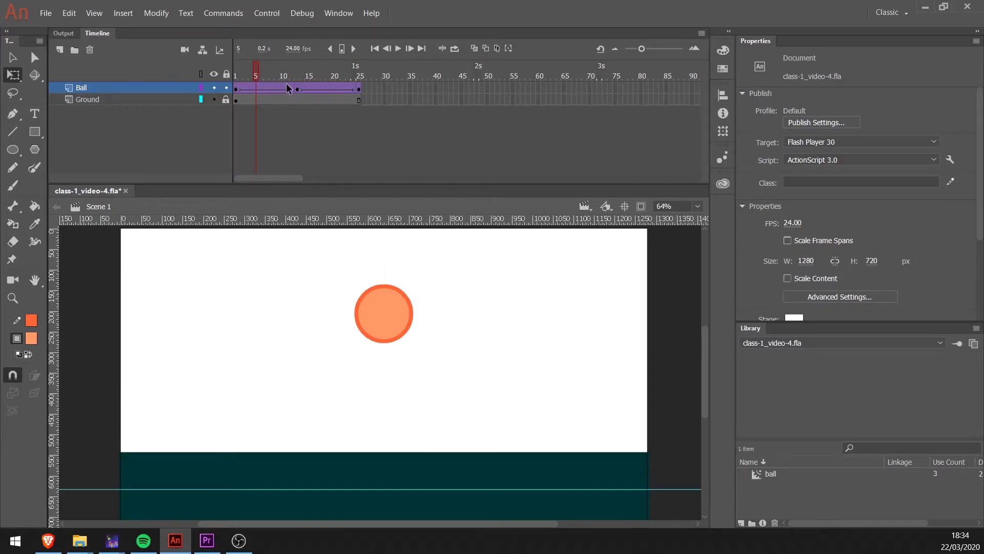
pyautogui.click(300, 66)
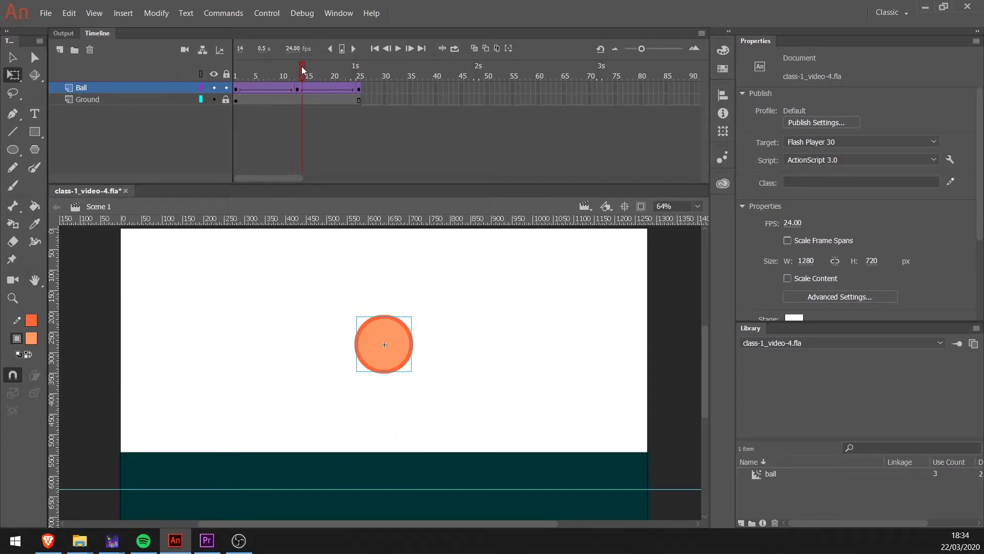
pyautogui.moveTo(299, 67)
pyautogui.mouseDown()
pyautogui.moveTo(352, 75)
pyautogui.moveTo(296, 85)
pyautogui.mouseUp()
# Move the Ball layer's impact keyframe to frame 16 and replay the bounce from frame 1.
pyautogui.click(297, 88)
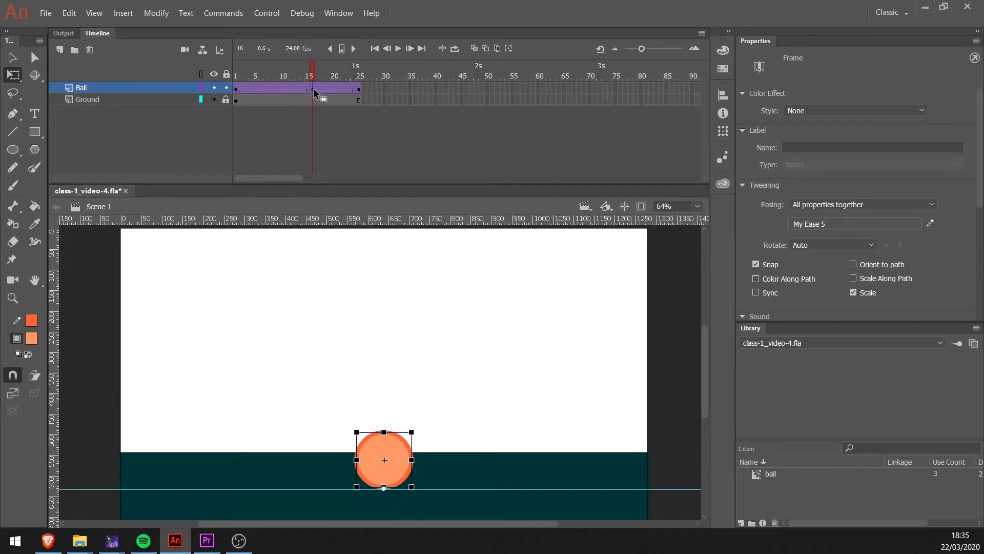
pyautogui.click(236, 71)
pyautogui.press('Return')
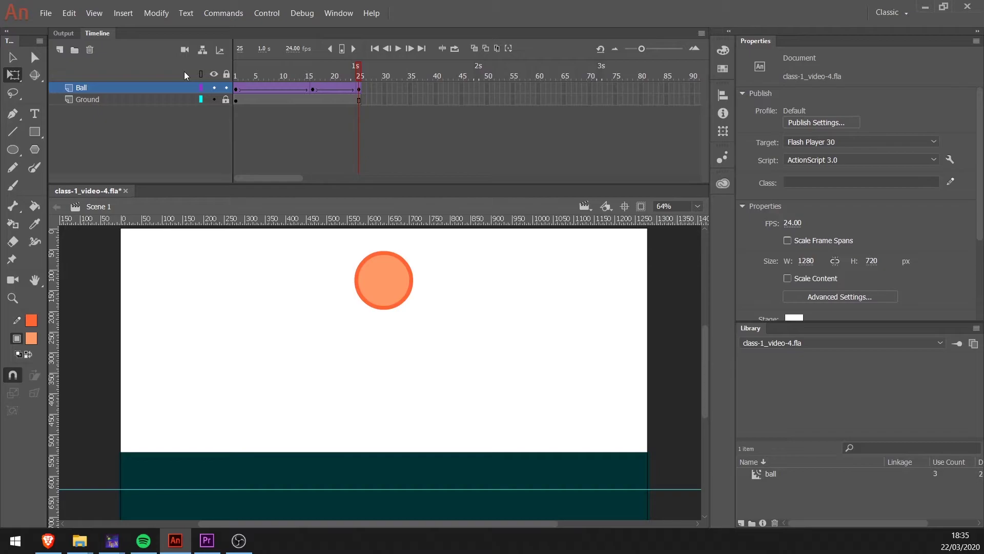
pyautogui.press('Return')
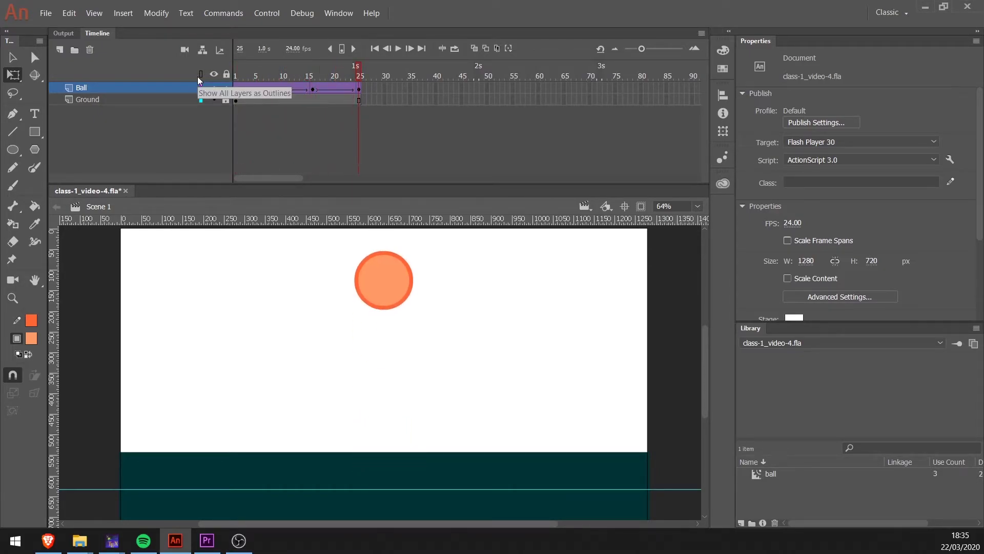
pyautogui.press('Return')
pyautogui.press('Return')
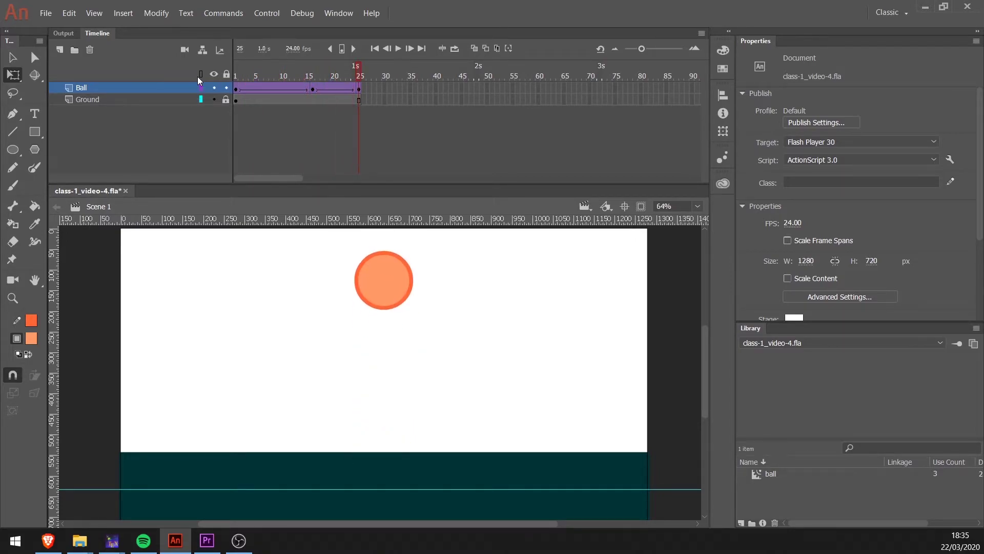
pyautogui.press('Return')
# Open the recent file class-1_video-4.fla and play its animation on the timeline.
pyautogui.hotkey('alt', 'Tab')
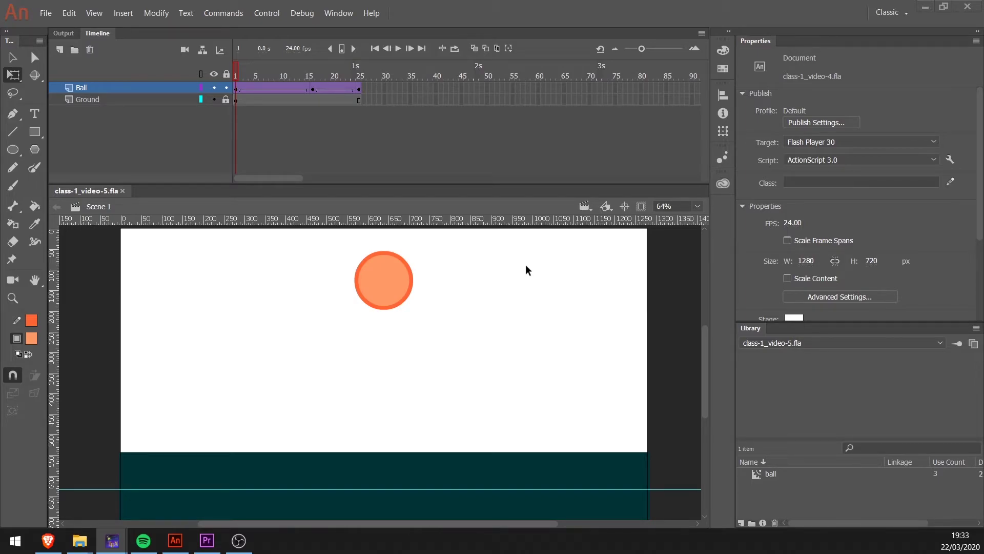
pyautogui.click(39, 14)
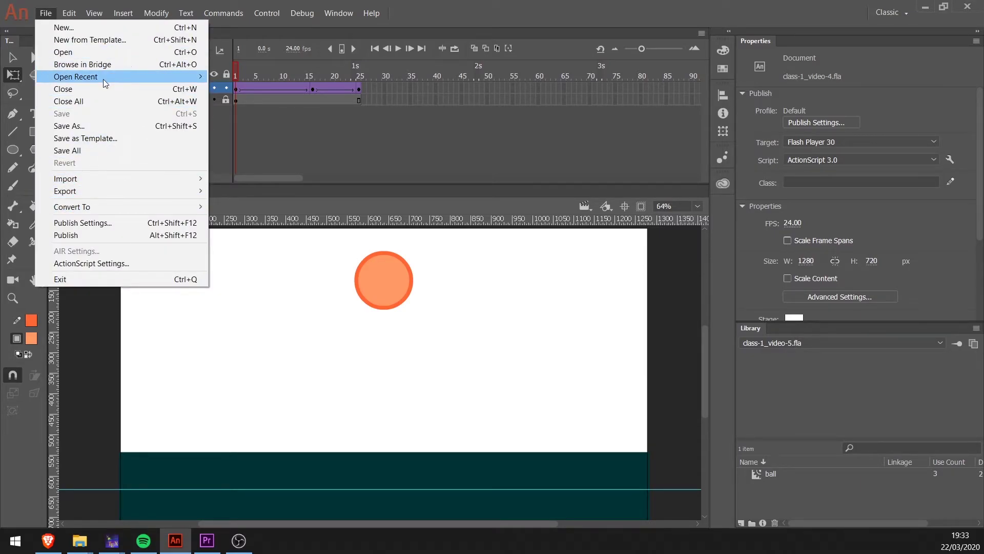
pyautogui.moveTo(103, 79)
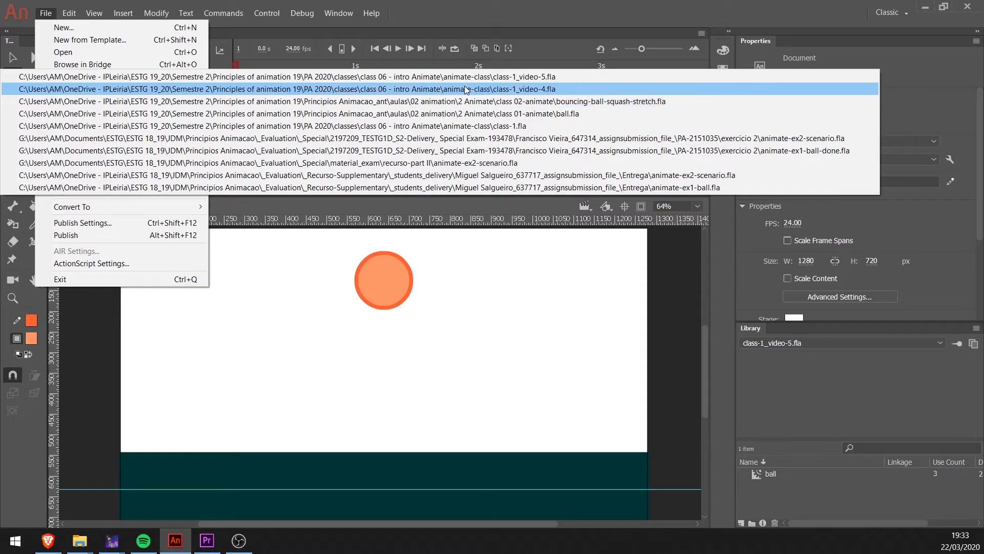
pyautogui.click(466, 90)
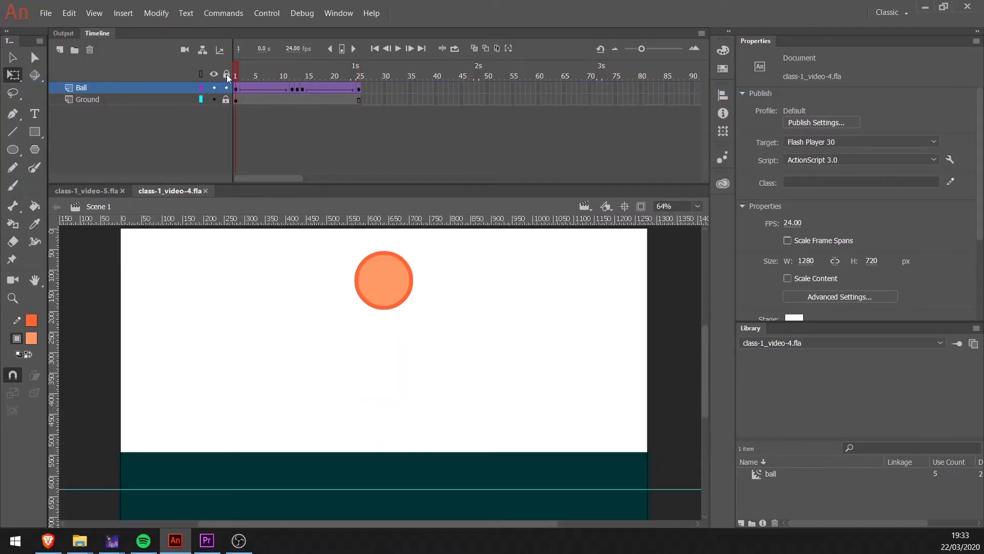
pyautogui.press('Return')
# Copy the Ball layer's frames 1 to 25, paste them at frame 25, and extend the Ground layer to frame 49.
pyautogui.click(87, 89)
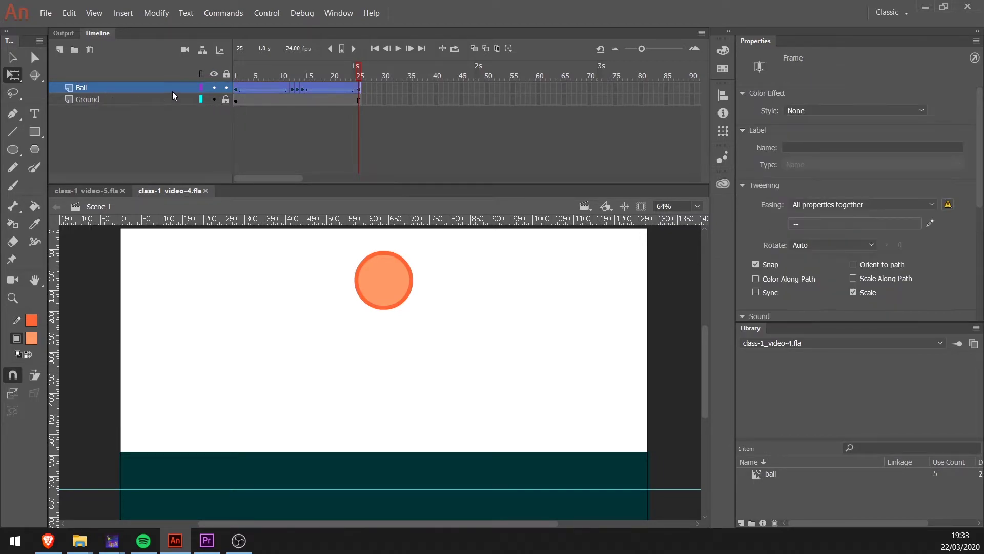
pyautogui.rightClick(247, 88)
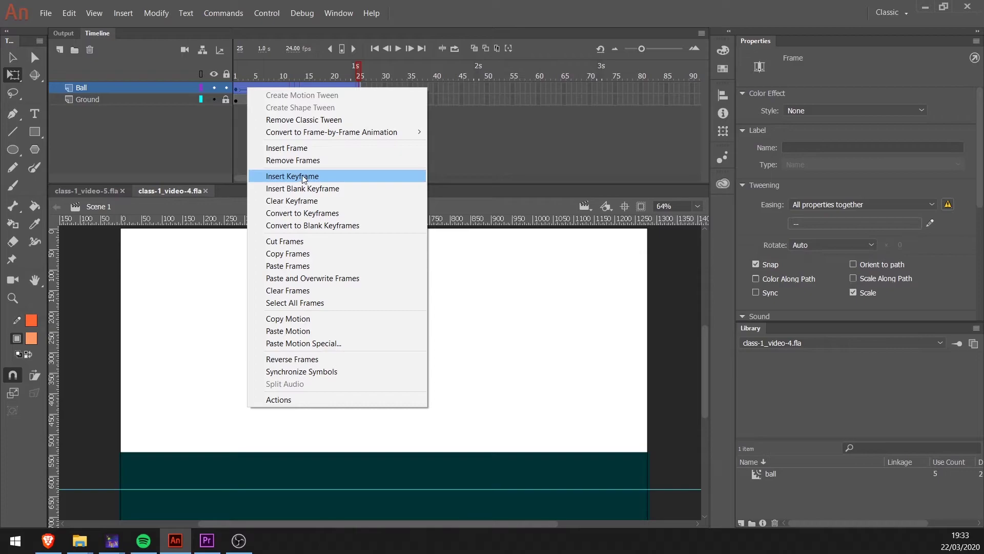
pyautogui.click(322, 253)
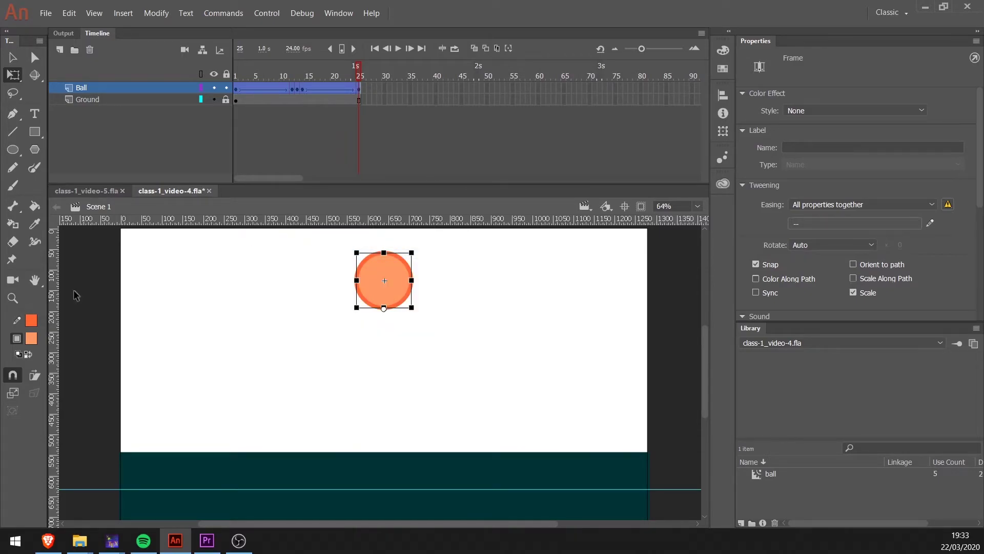
pyautogui.click(359, 89)
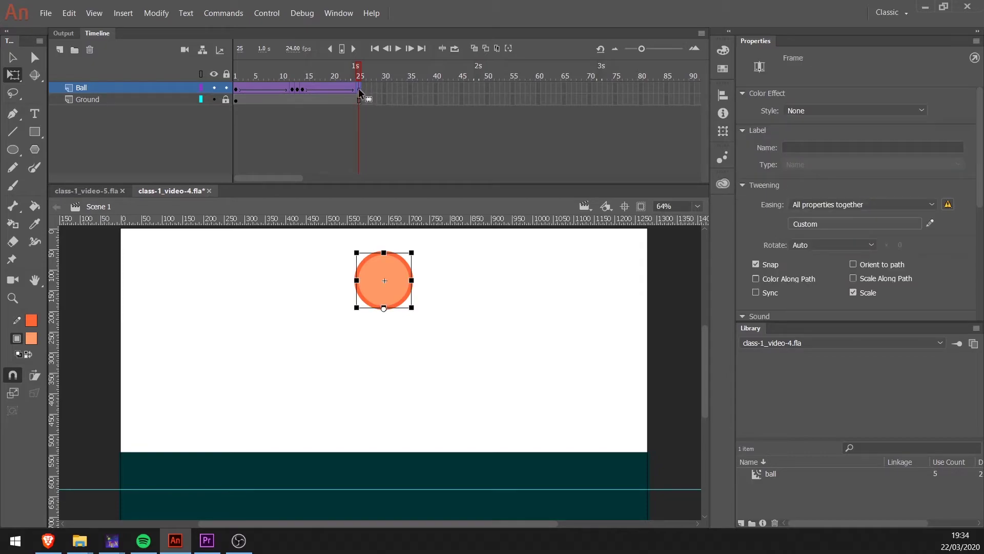
pyautogui.rightClick(358, 89)
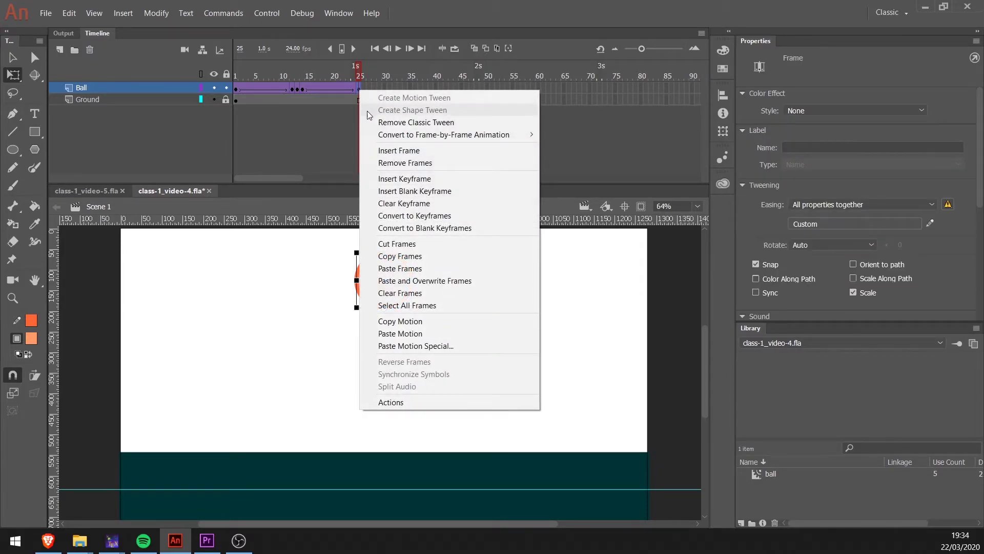
pyautogui.click(398, 269)
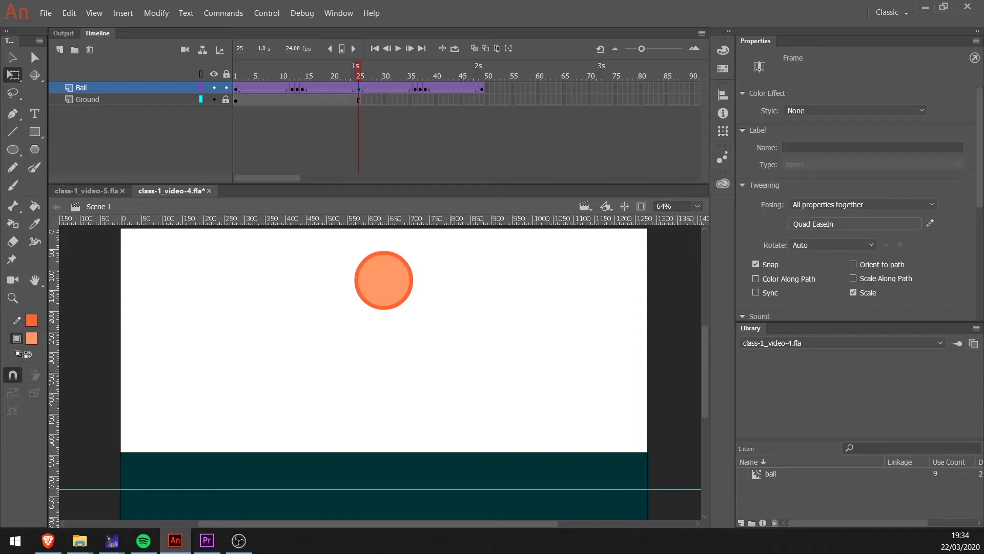
pyautogui.click(482, 100)
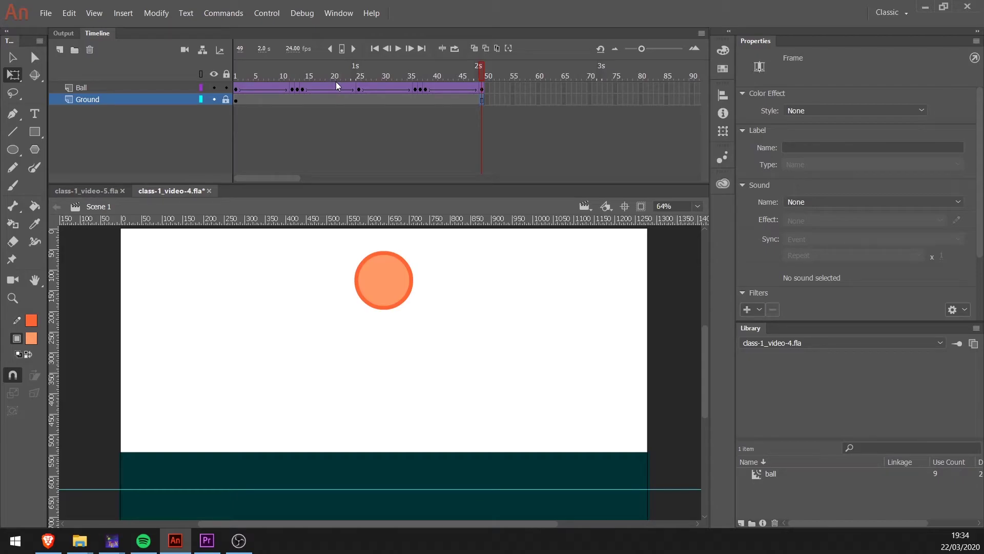
pyautogui.press('Return')
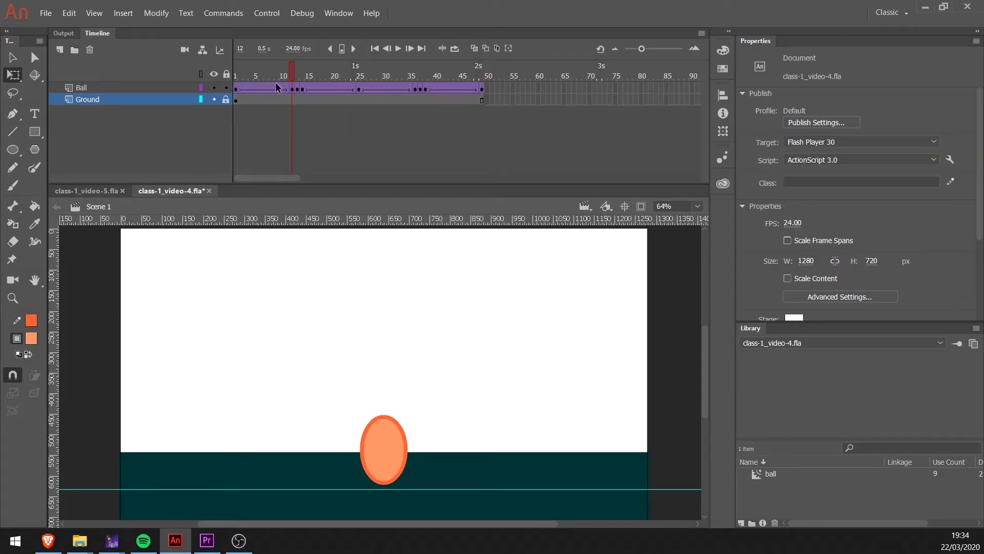
# Clear the Ball layer's keyframe at frame 12 and move the frame 1 ball down onto the ground guide.
pyautogui.rightClick(292, 89)
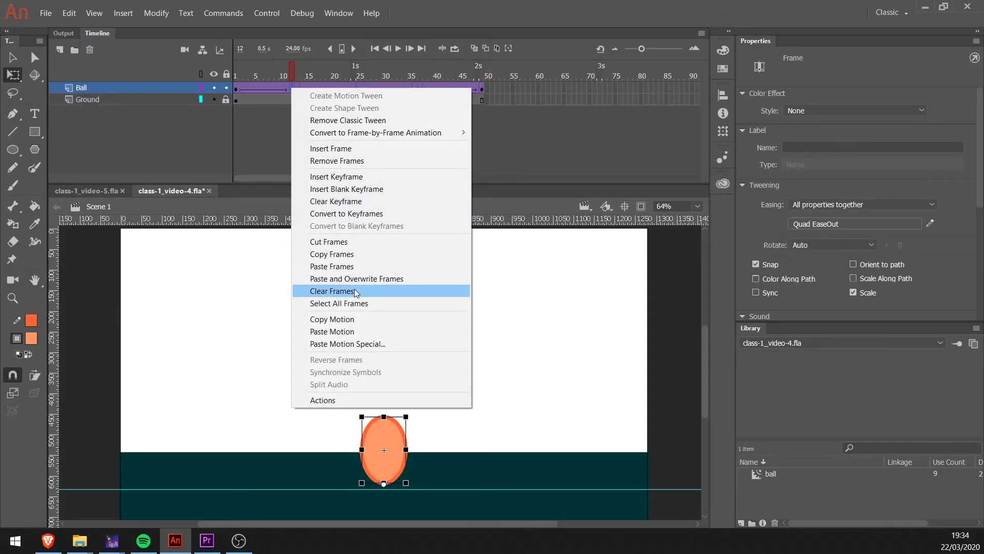
pyautogui.click(358, 200)
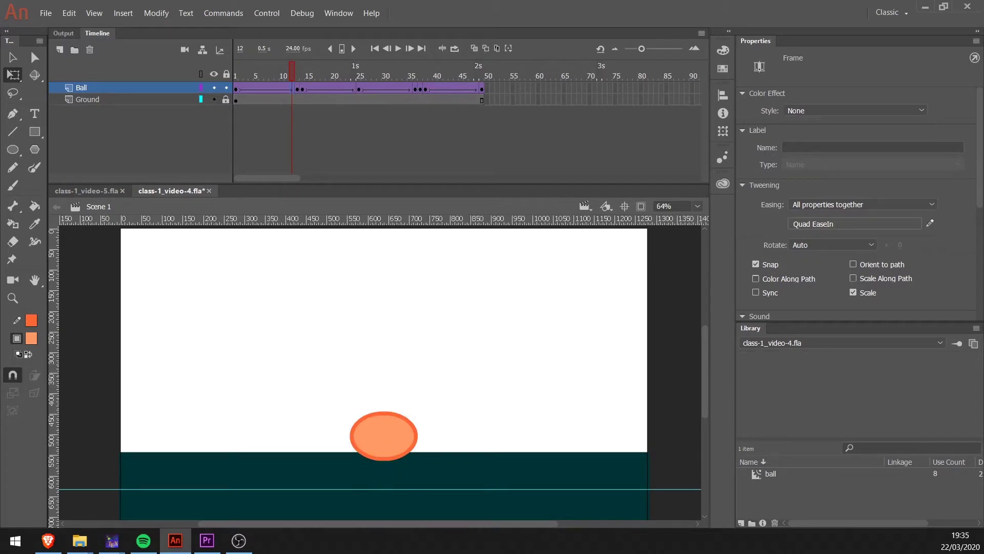
pyautogui.hotkey('shift', ',')
pyautogui.moveTo(399, 288); pyautogui.dragTo(387, 450)
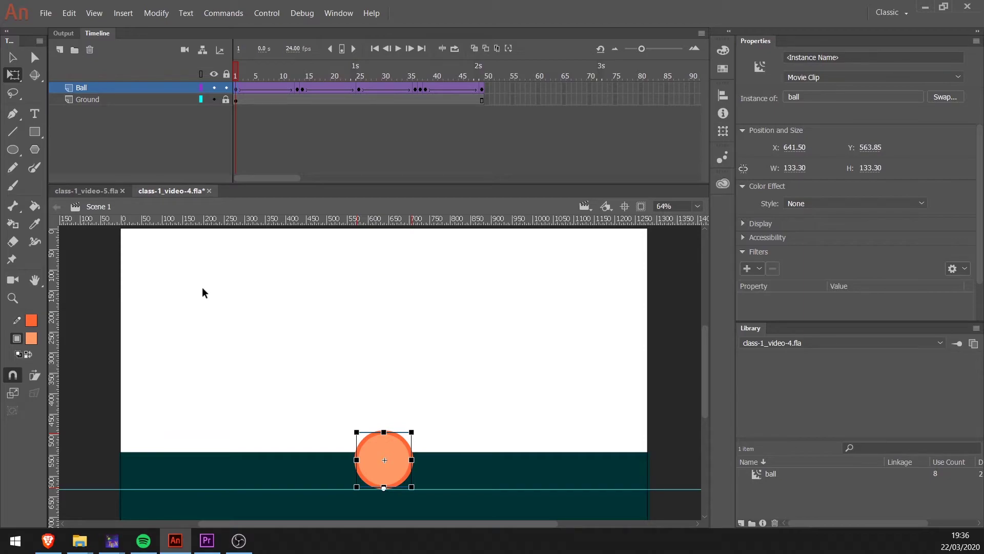
# Copy the Ball layer's frames 25 to 38 and paste them at frame 49.
pyautogui.click(359, 88)
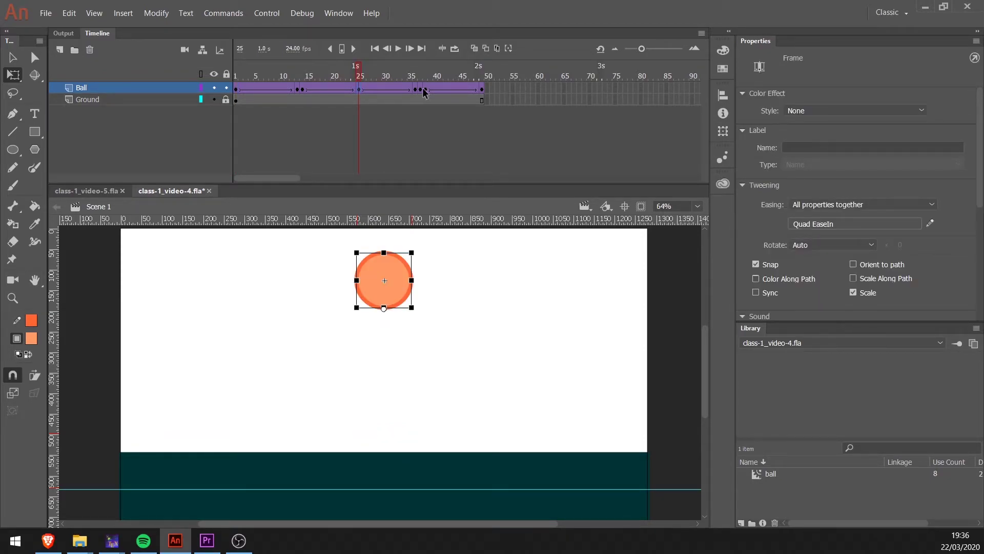
pyautogui.rightClick(425, 88)
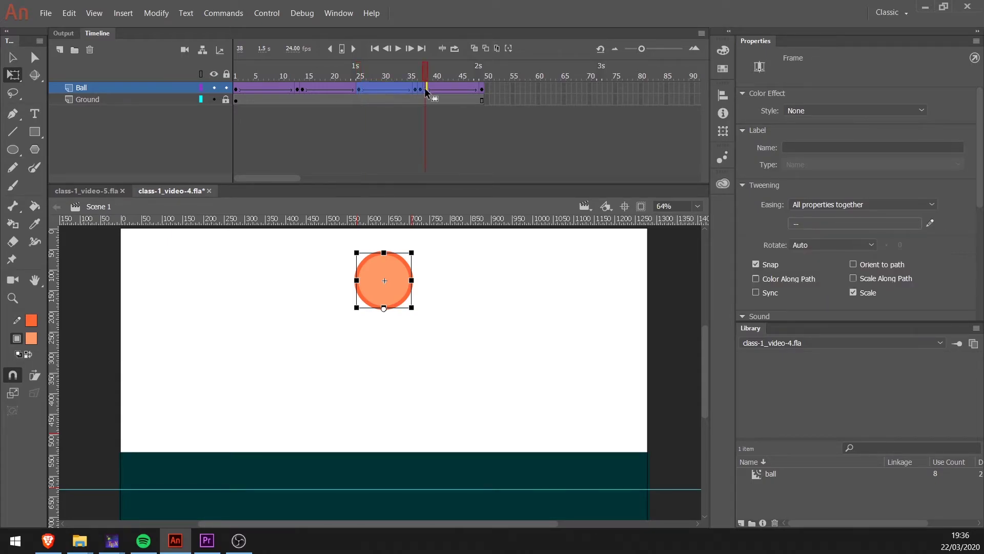
pyautogui.click(438, 194)
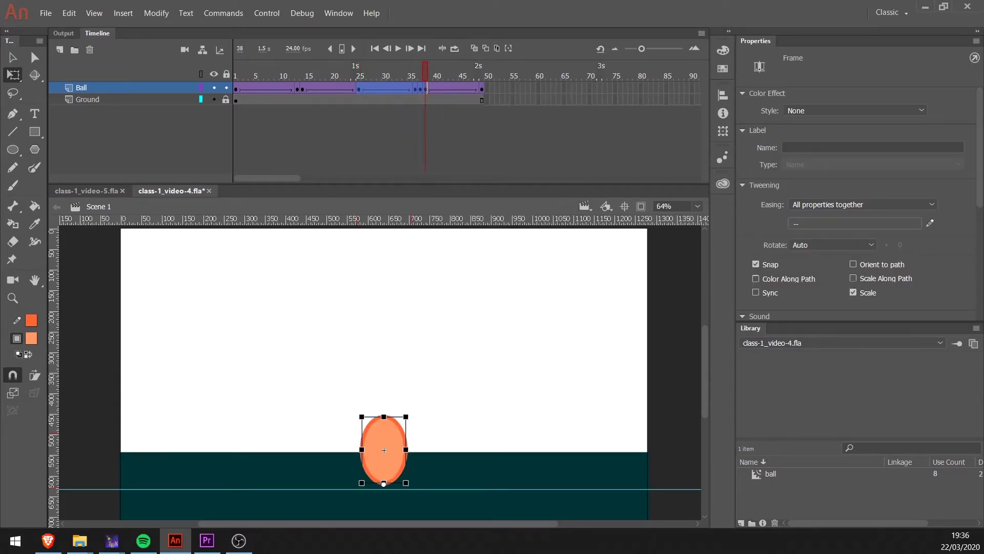
pyautogui.click(481, 88)
pyautogui.rightClick(481, 88)
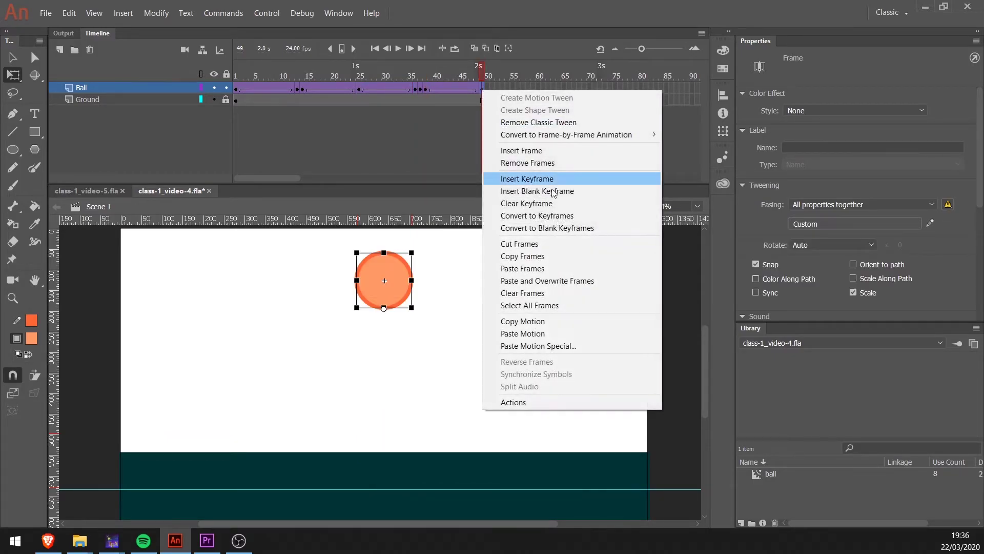
pyautogui.click(560, 267)
pyautogui.click(548, 89)
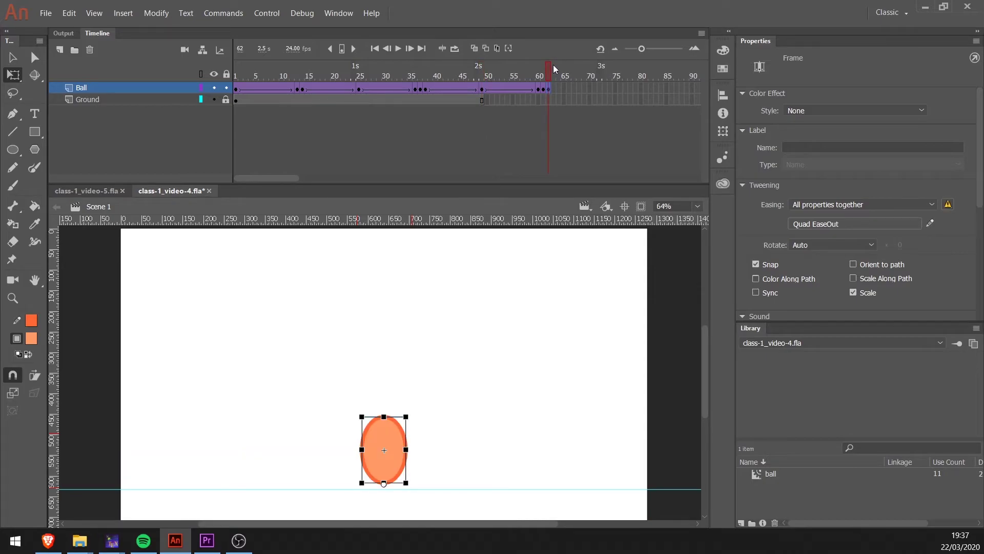
# Copy the Ball layer's frame 1 keyframe to frame 63, and extend the Ground layer to frame 63.
pyautogui.click(238, 90)
pyautogui.rightClick(237, 90)
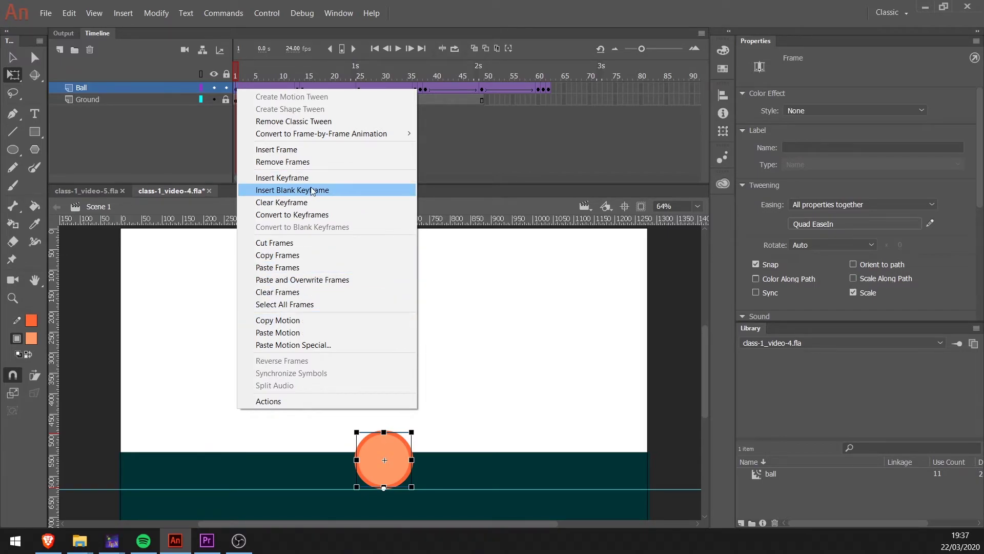
pyautogui.click(369, 255)
pyautogui.click(552, 92)
pyautogui.rightClick(553, 93)
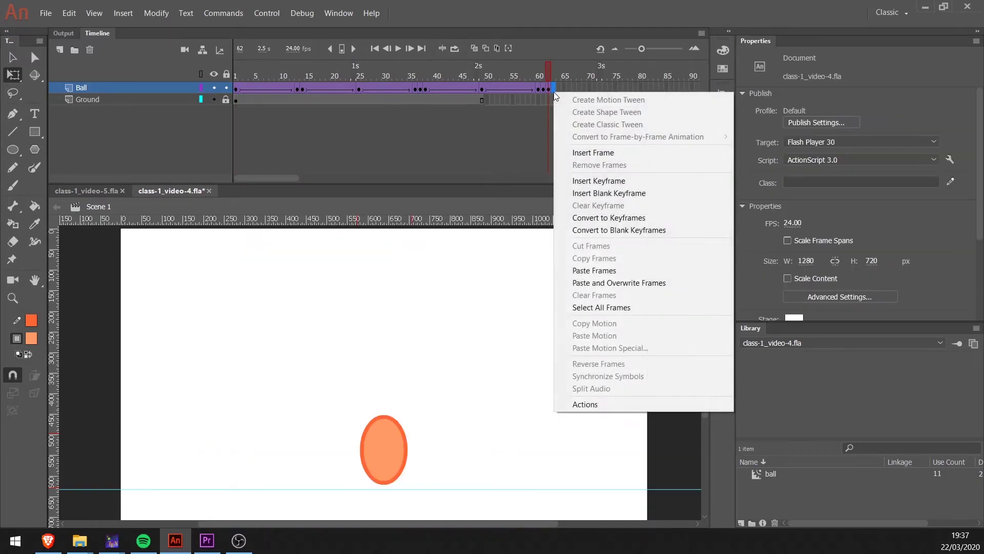
pyautogui.click(600, 272)
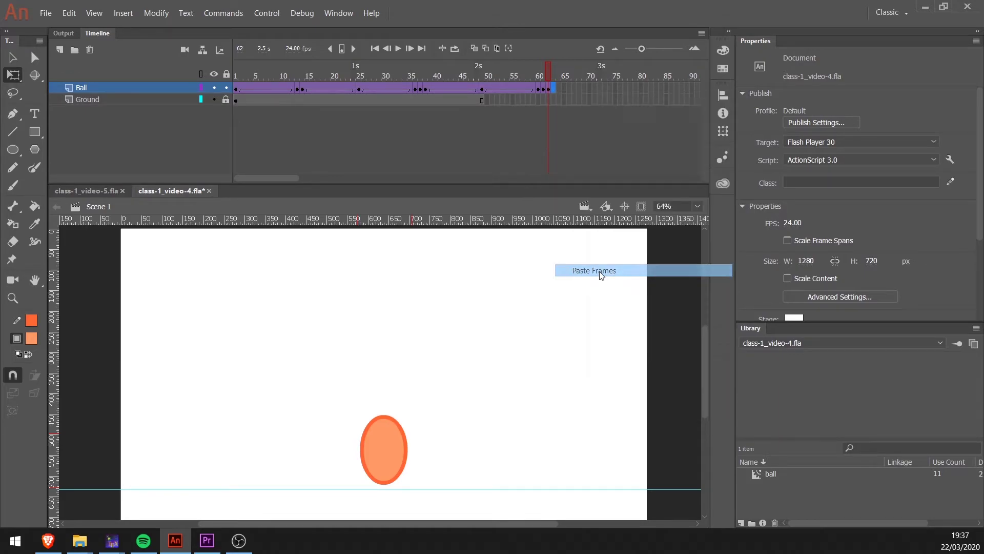
pyautogui.click(553, 99)
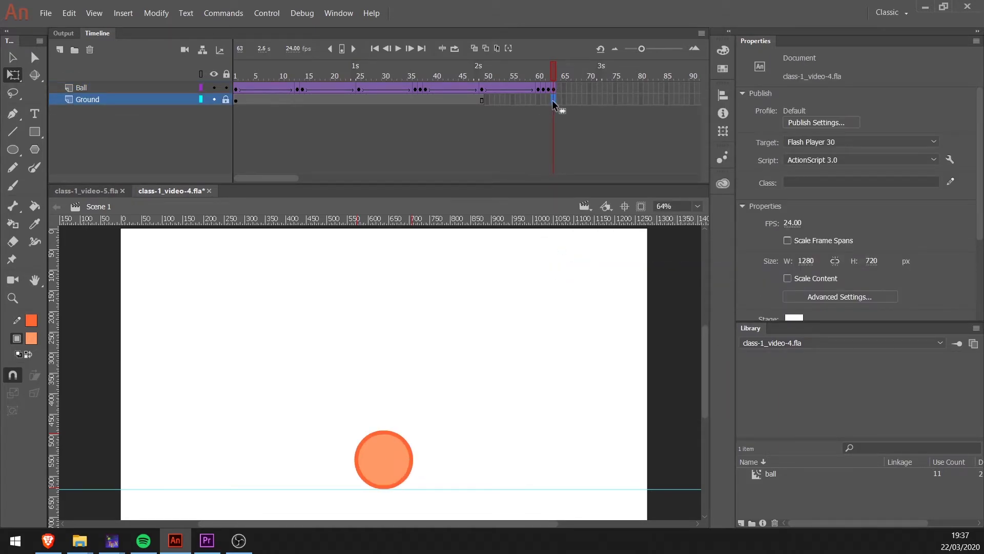
pyautogui.press('F5')
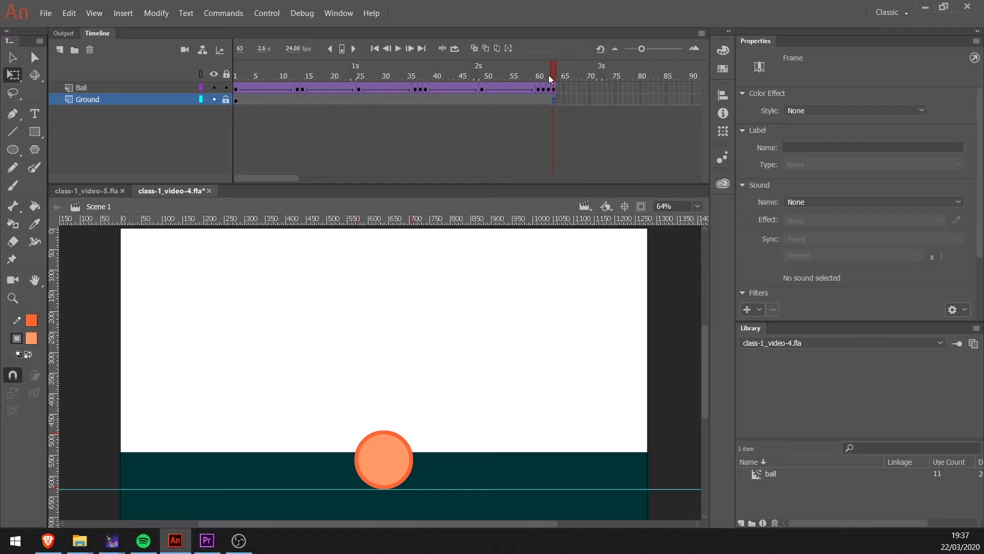
pyautogui.press('Return')
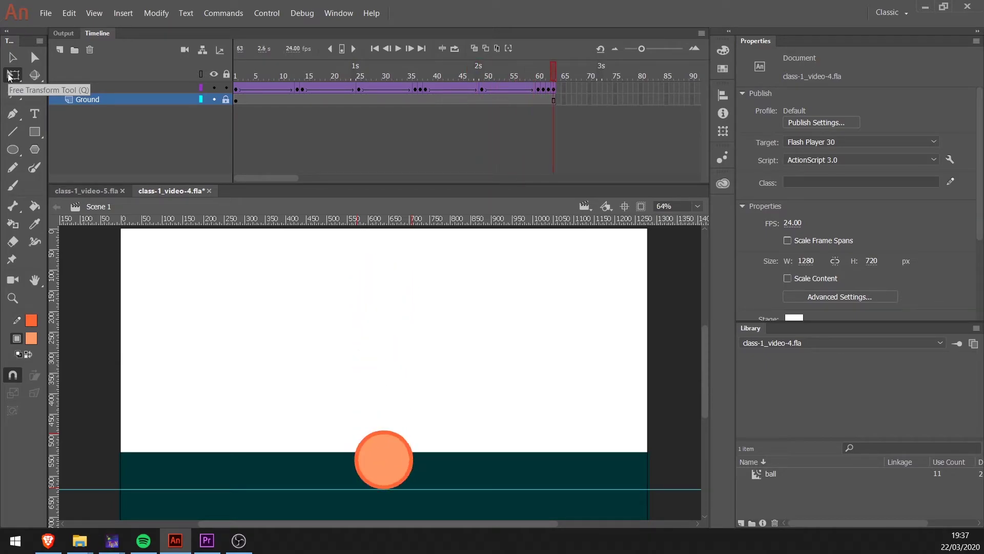
# Shift the Ball layer's last keyframe to frame 65, extend the Ground layer to match, and replay the animation.
pyautogui.click(554, 90)
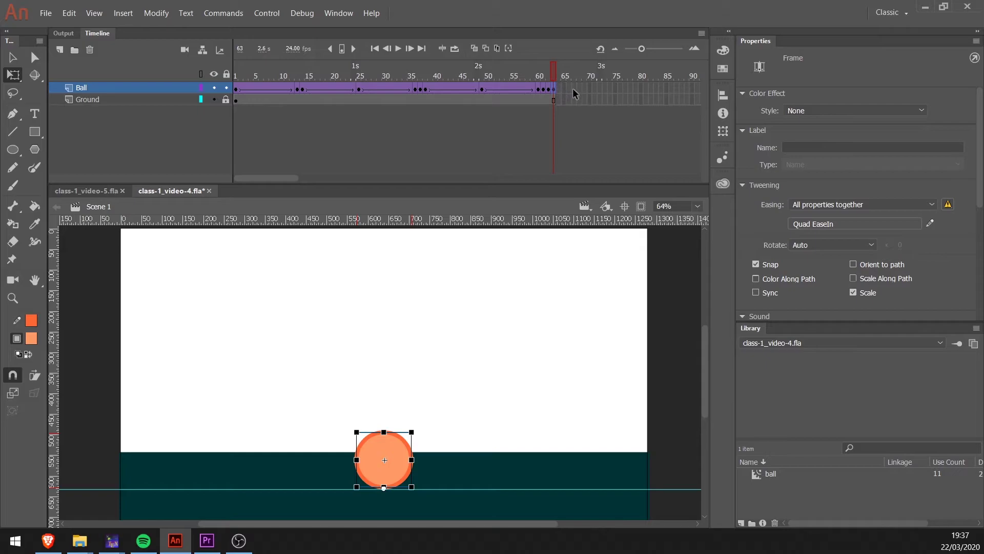
pyautogui.click(559, 99)
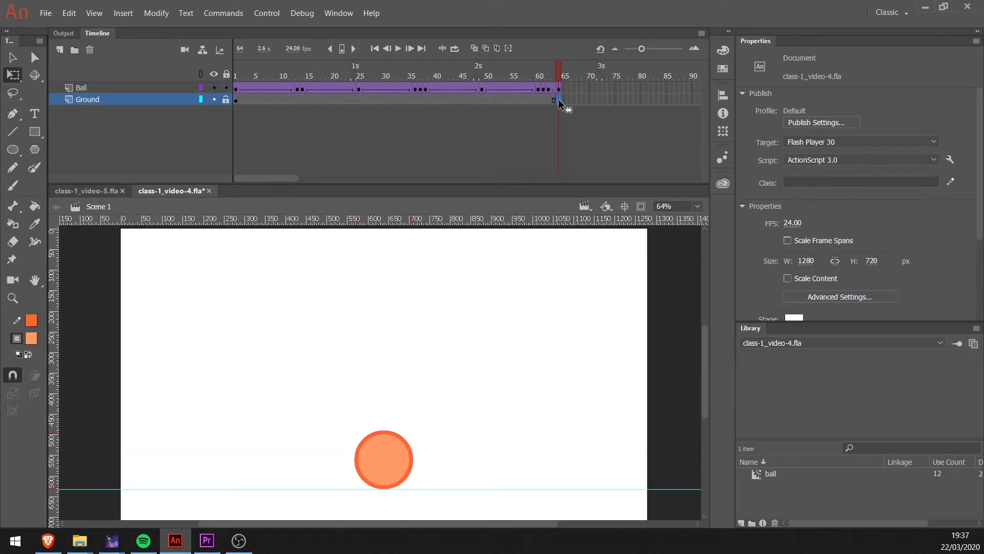
pyautogui.press('F5')
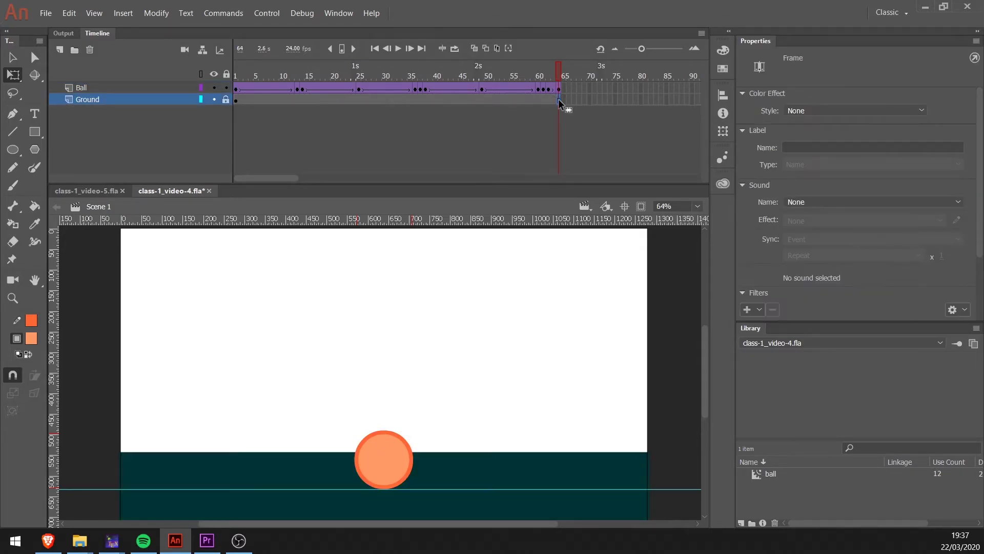
pyautogui.click(553, 88)
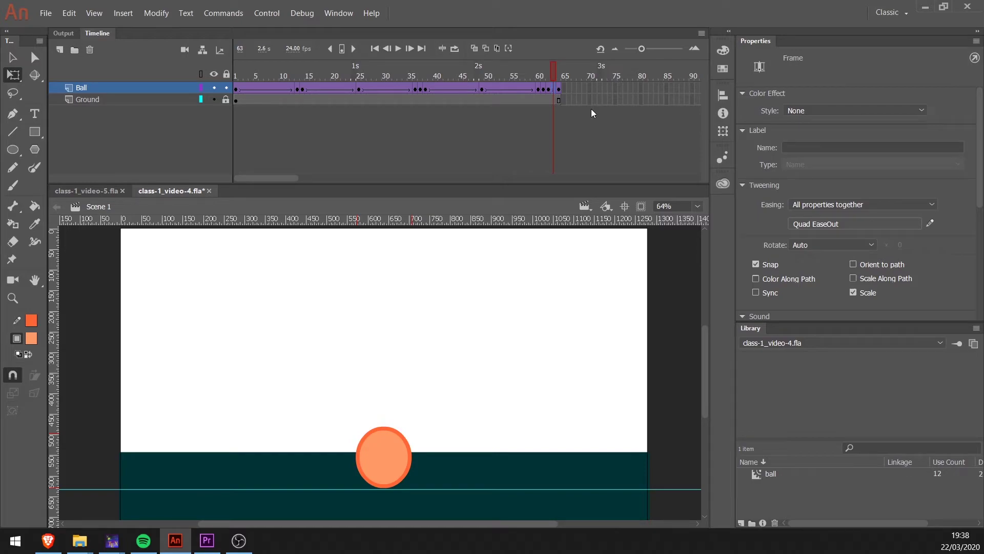
pyautogui.press('F5')
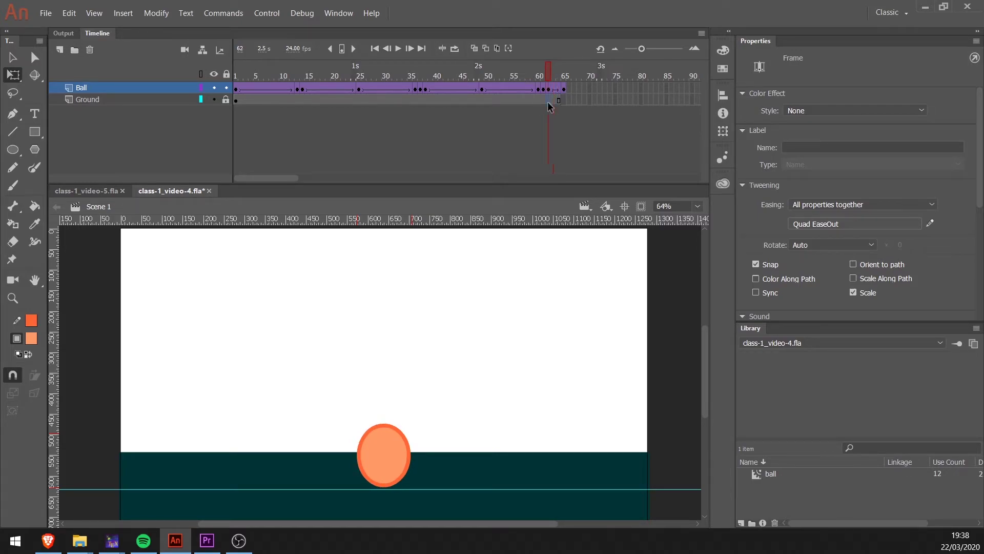
pyautogui.click(548, 102)
pyautogui.press('F5')
pyautogui.press('Return')
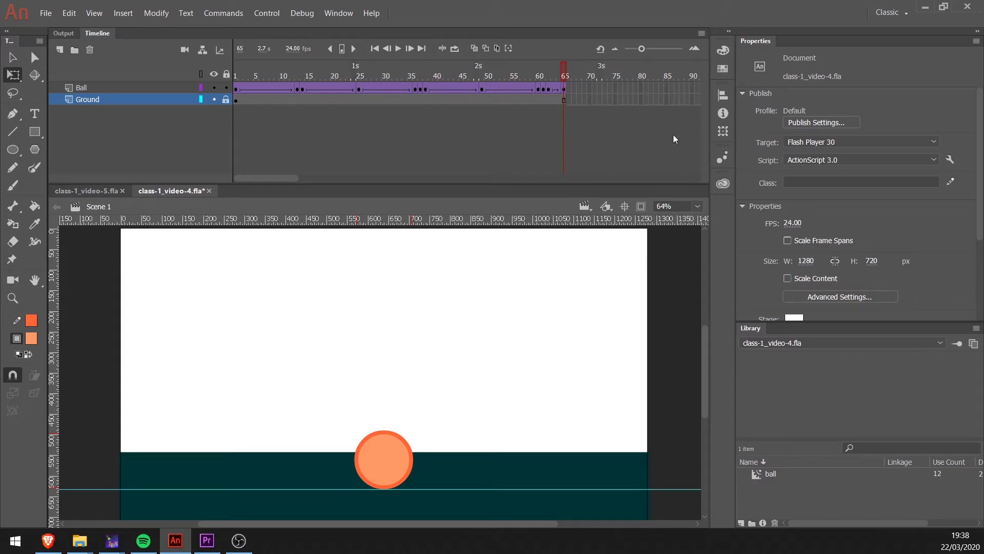
# Insert frames on both layers around frames 7 to 8, within the ball's first tween, until the animation ends at frame 91.
pyautogui.click(276, 73)
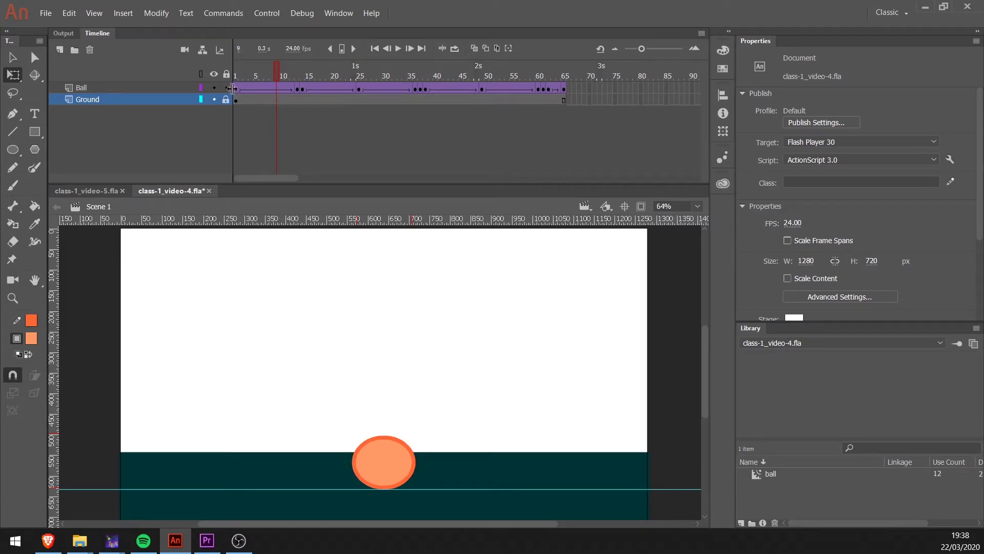
pyautogui.click(272, 89)
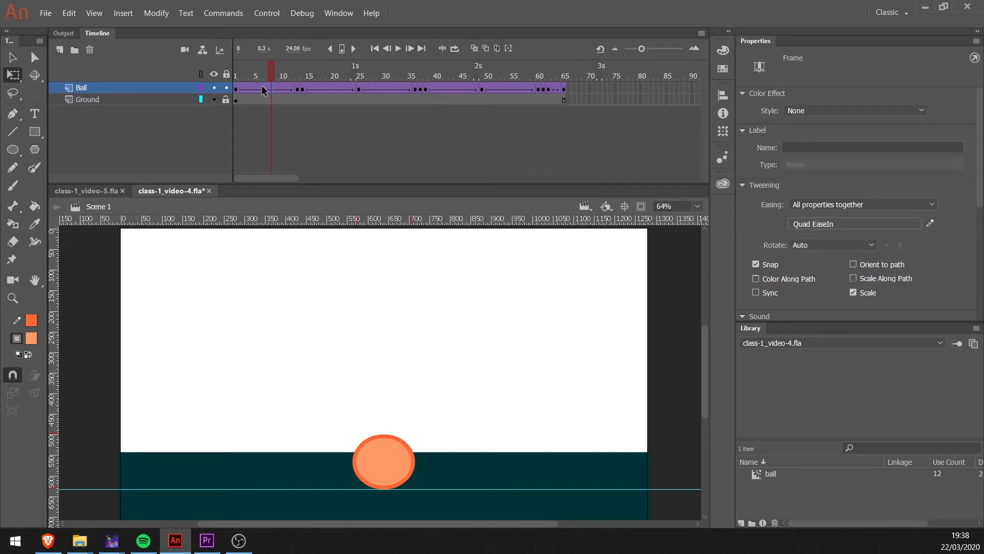
pyautogui.click(267, 89)
pyautogui.moveTo(267, 74); pyautogui.dragTo(271, 100)
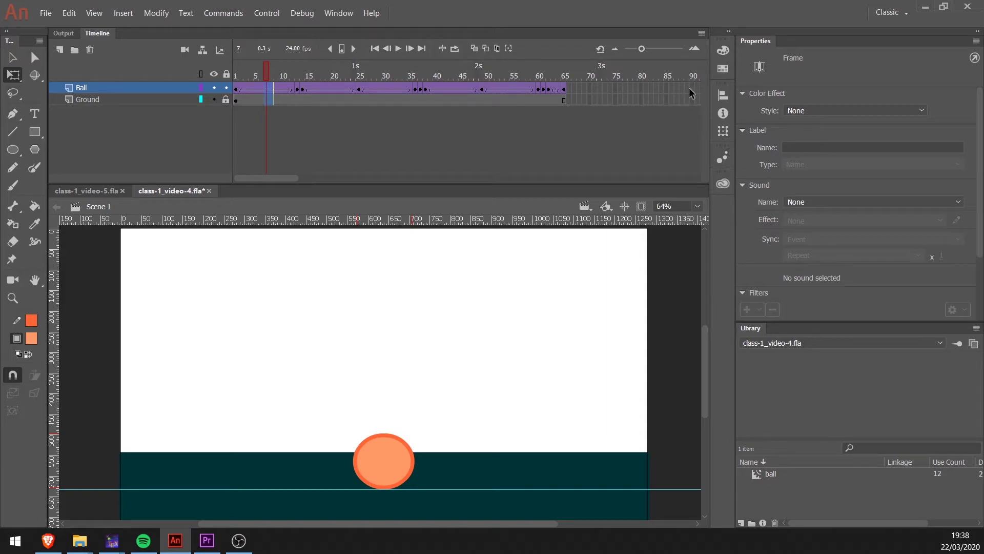
pyautogui.press('F5')
pyautogui.press('F5')
pyautogui.press('F5')
pyautogui.press('F5')
pyautogui.press('F5')
pyautogui.press('F5')
pyautogui.press('F5')
pyautogui.press('F5')
pyautogui.press('F5')
pyautogui.press('F5')
pyautogui.press('F5')
pyautogui.press('F5')
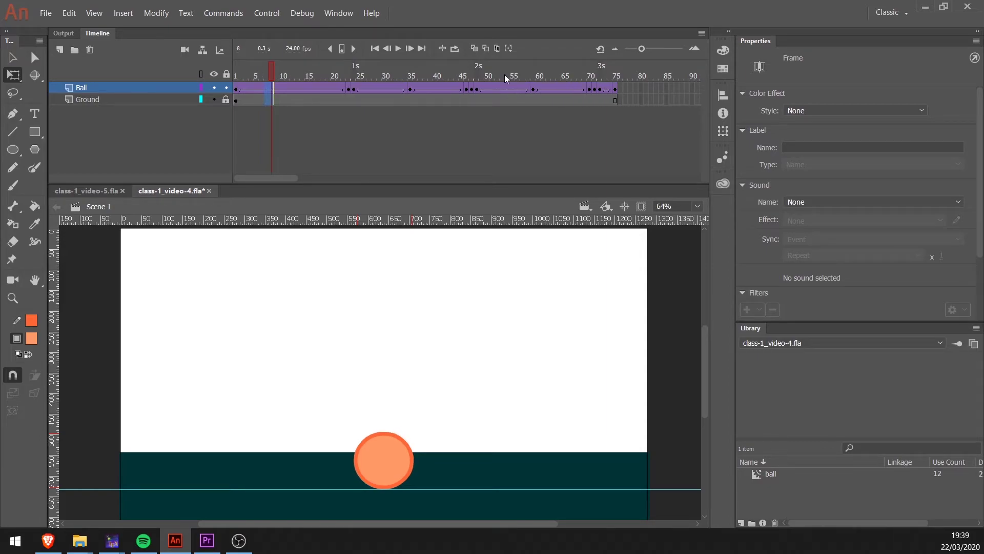
pyautogui.press('F5')
pyautogui.press('F5')
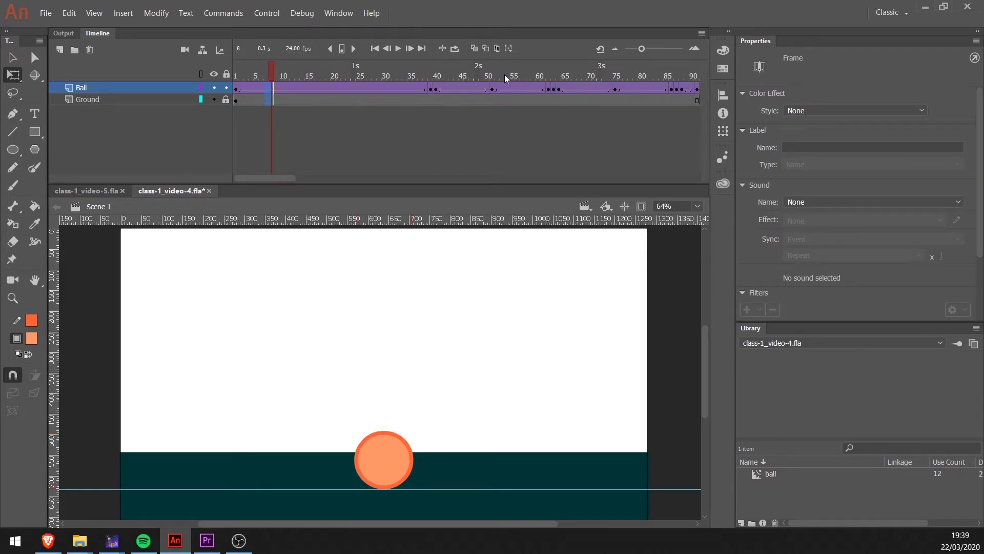
pyautogui.click(697, 92)
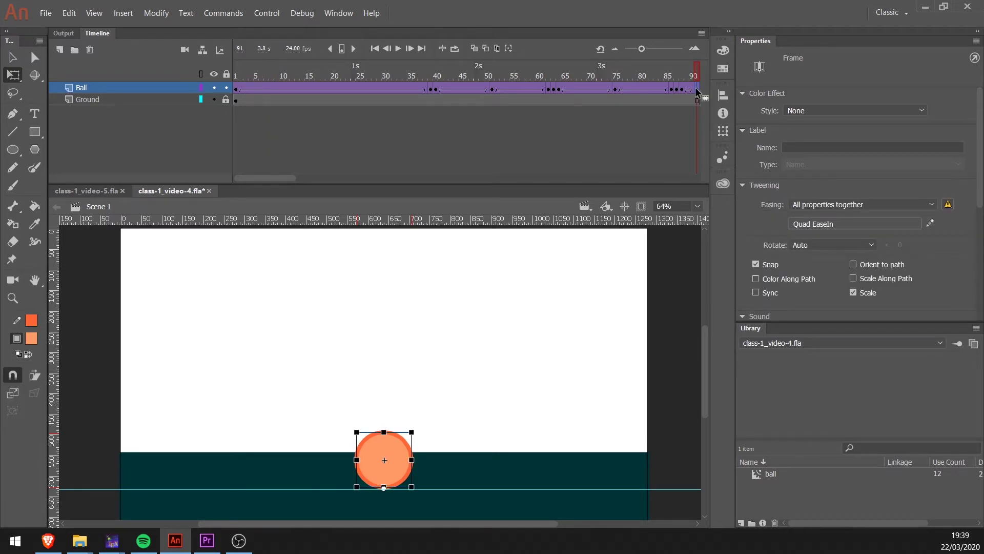
pyautogui.click(301, 100)
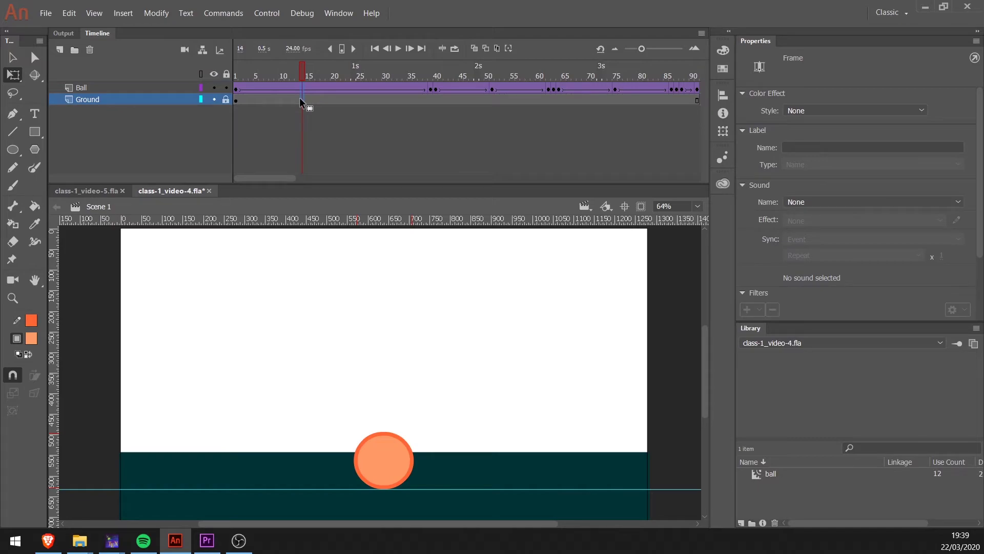
# Insert another frame on both layers at frame 14 so the animation ends at frame 92, and return to frame 1.
pyautogui.press('F5')
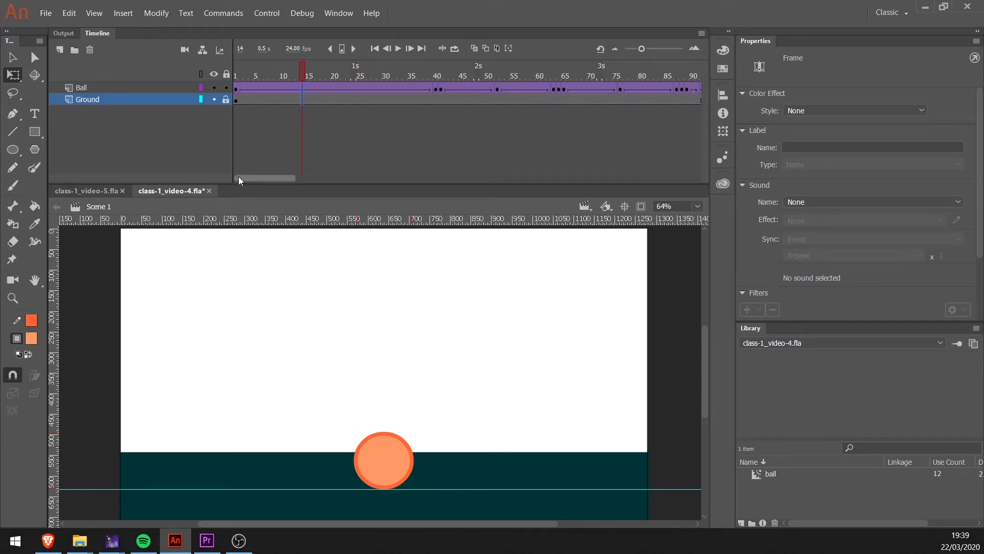
pyautogui.moveTo(233, 148)
pyautogui.mouseDown()
pyautogui.moveTo(210, 148)
pyautogui.moveTo(218, 149)
pyautogui.mouseUp()
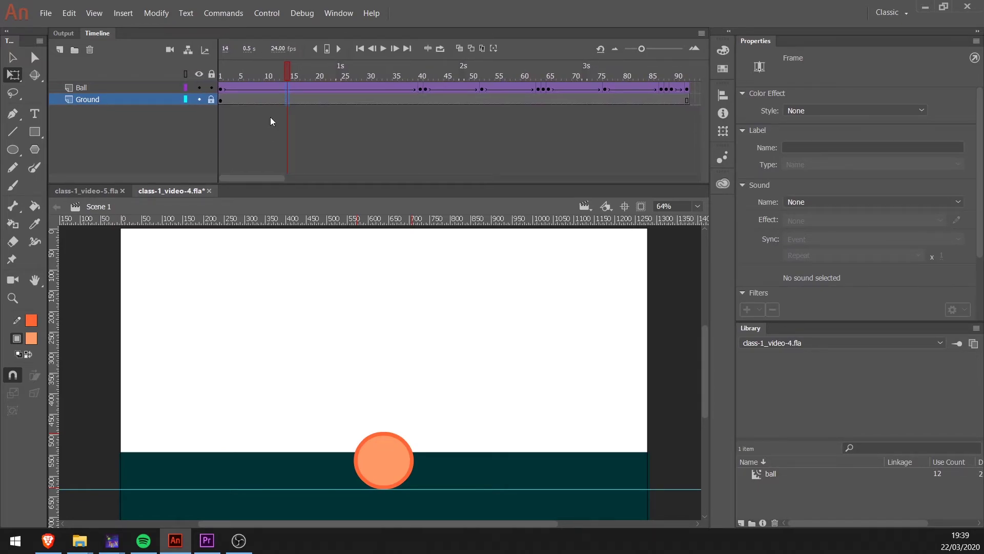
pyautogui.click(687, 88)
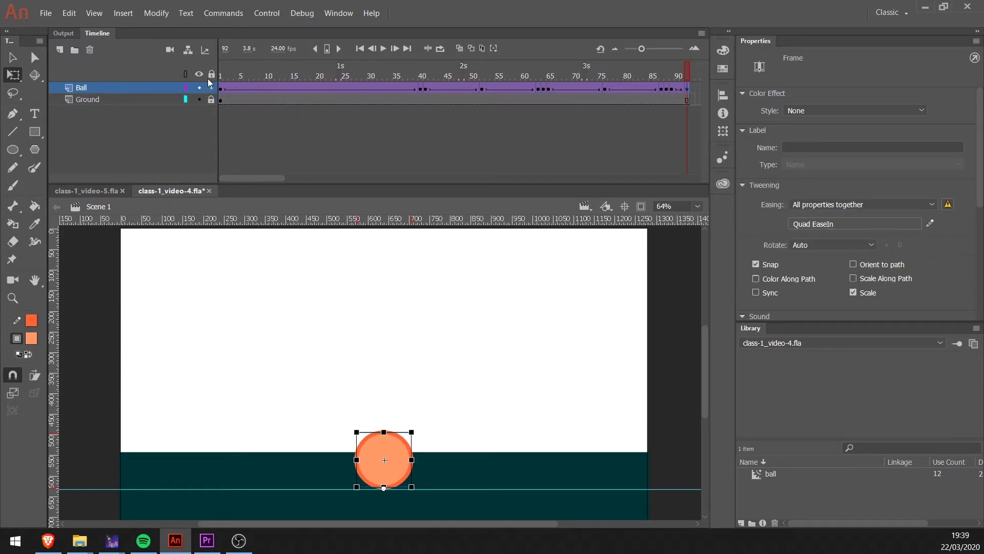
pyautogui.click(246, 109)
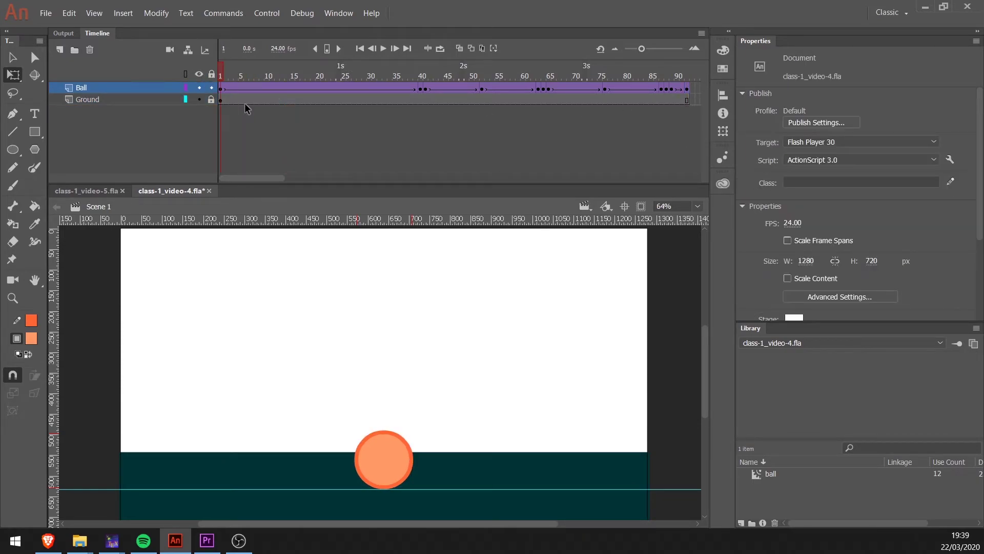
# Insert five frames on the Ball layer between the keyframes at 40 and 41, and remove the classic tween from the resulting gap up to frame 46.
pyautogui.moveTo(436, 69); pyautogui.dragTo(453, 91)
pyautogui.click(453, 91)
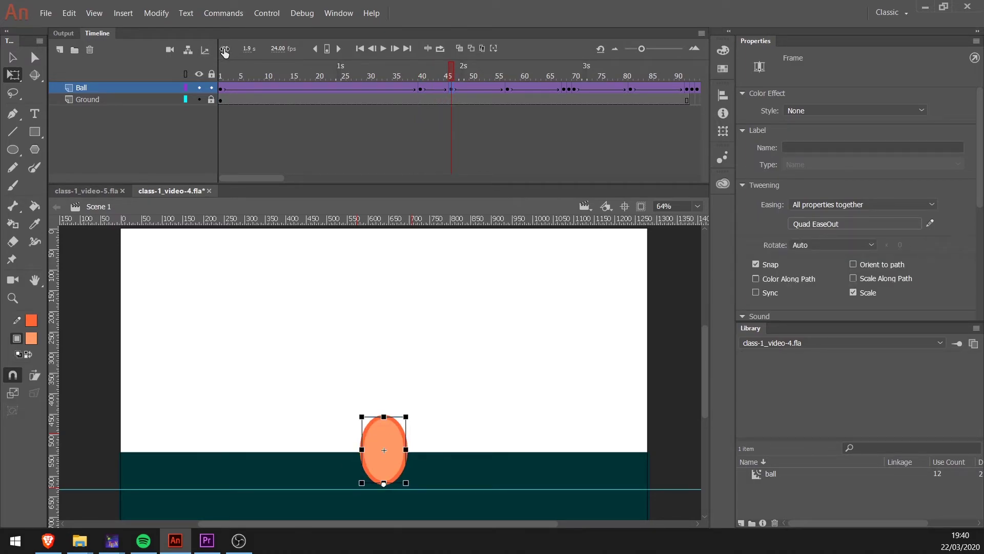
pyautogui.moveTo(451, 72); pyautogui.dragTo(425, 98)
pyautogui.click(436, 88)
pyautogui.rightClick(436, 88)
pyautogui.click(452, 119)
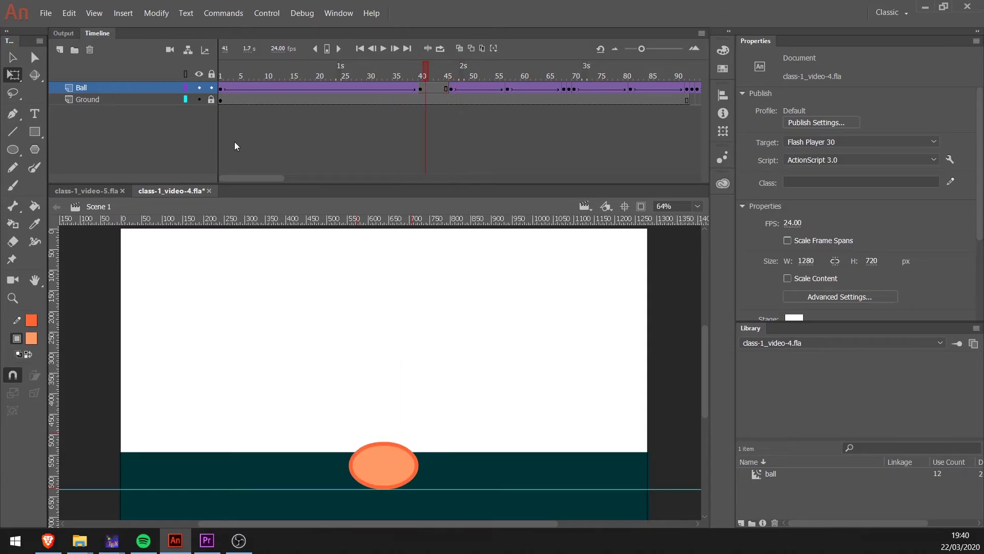
# Extend the Ground layer to frame 97 to match the Ball layer, and replay the animation.
pyautogui.moveTo(260, 61); pyautogui.dragTo(184, 70)
pyautogui.press('Return')
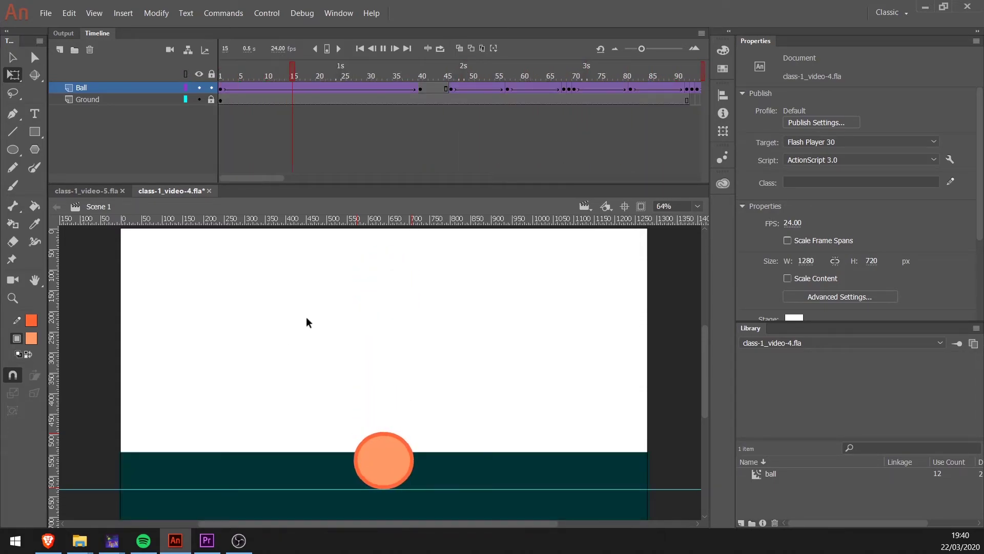
pyautogui.press('Return')
pyautogui.moveTo(263, 184); pyautogui.dragTo(300, 175)
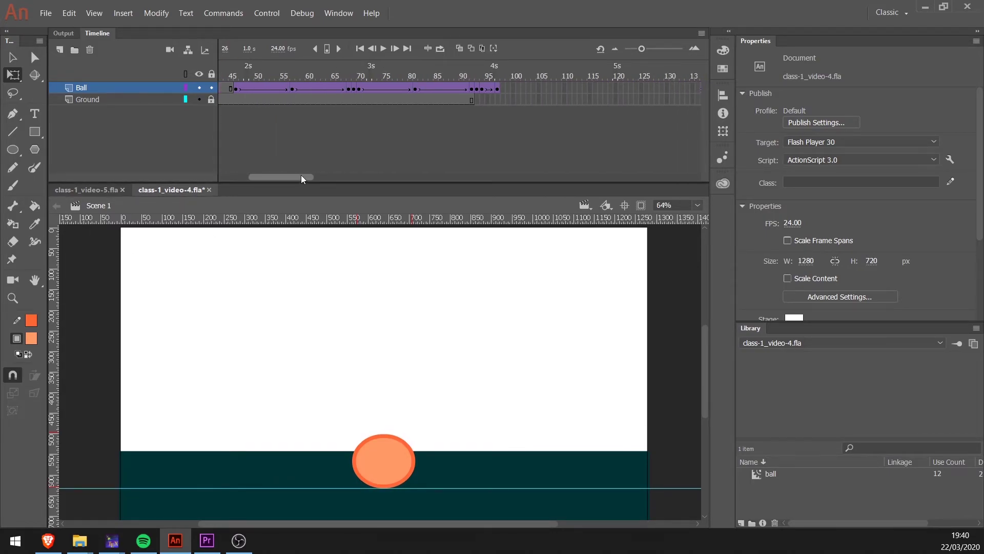
pyautogui.click(499, 100)
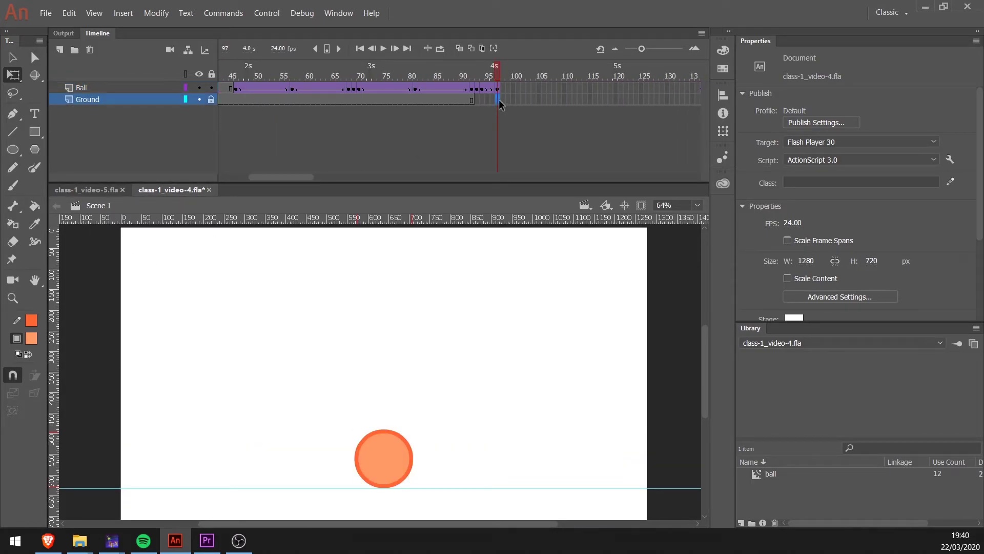
pyautogui.press('F5')
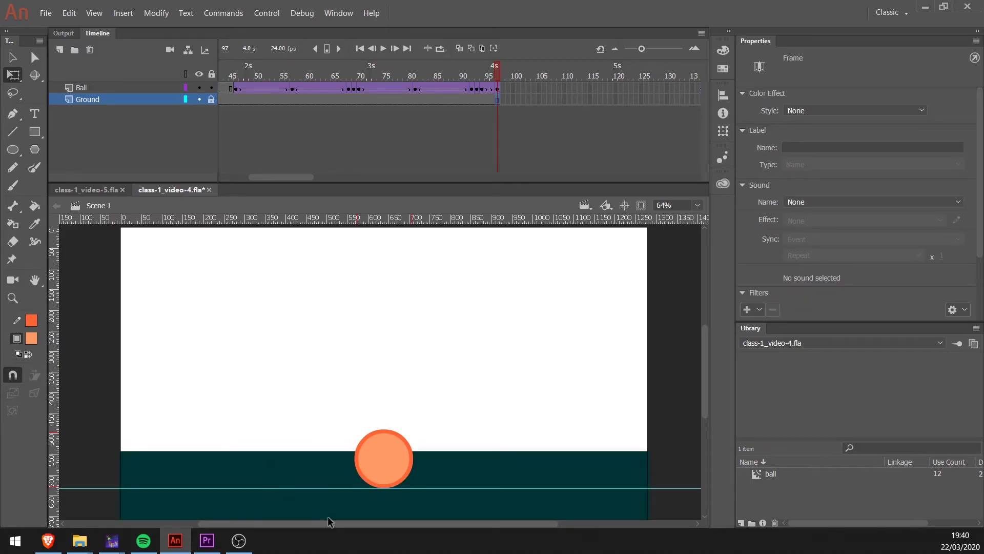
pyautogui.moveTo(328, 523); pyautogui.dragTo(295, 522)
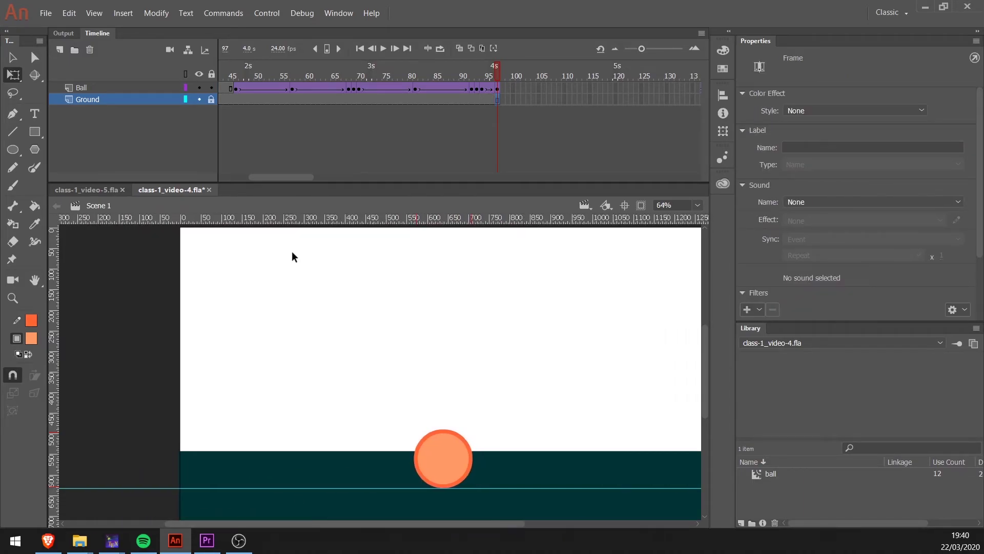
pyautogui.click(332, 132)
pyautogui.press('Return')
pyautogui.moveTo(344, 61); pyautogui.dragTo(167, 77)
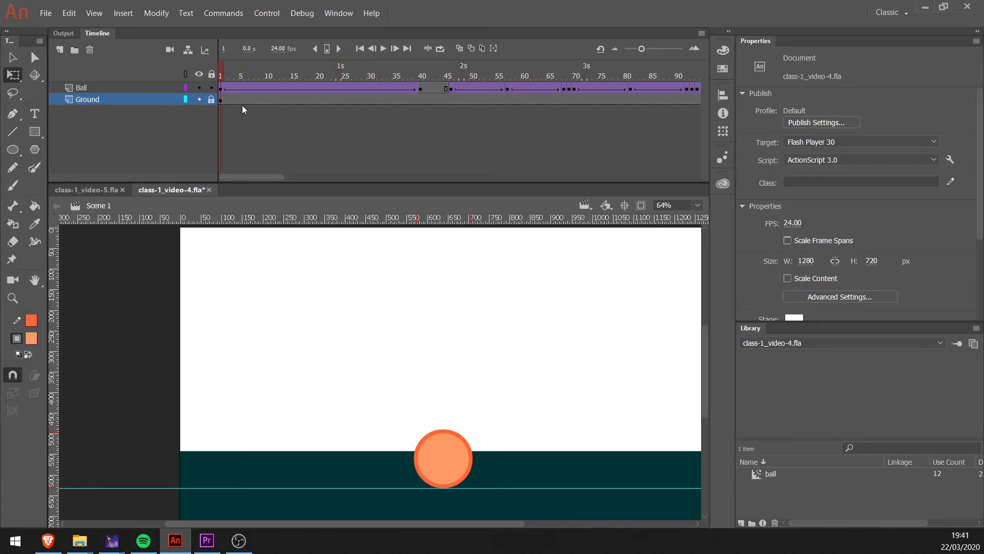
# Set the easing of the Ball layer's first tween, starting at frame 1, to Quad Ease In Out.
pyautogui.click(221, 100)
pyautogui.click(221, 89)
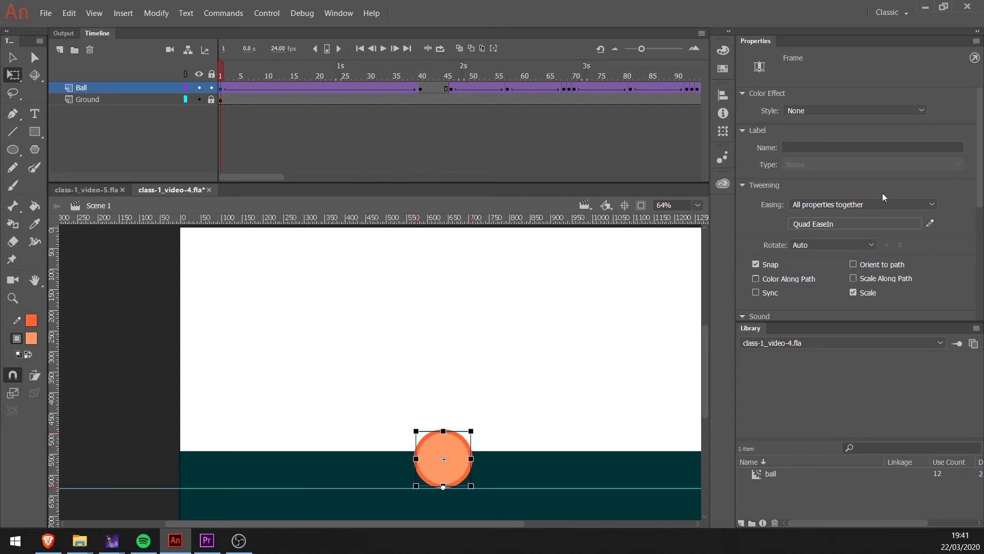
pyautogui.click(815, 223)
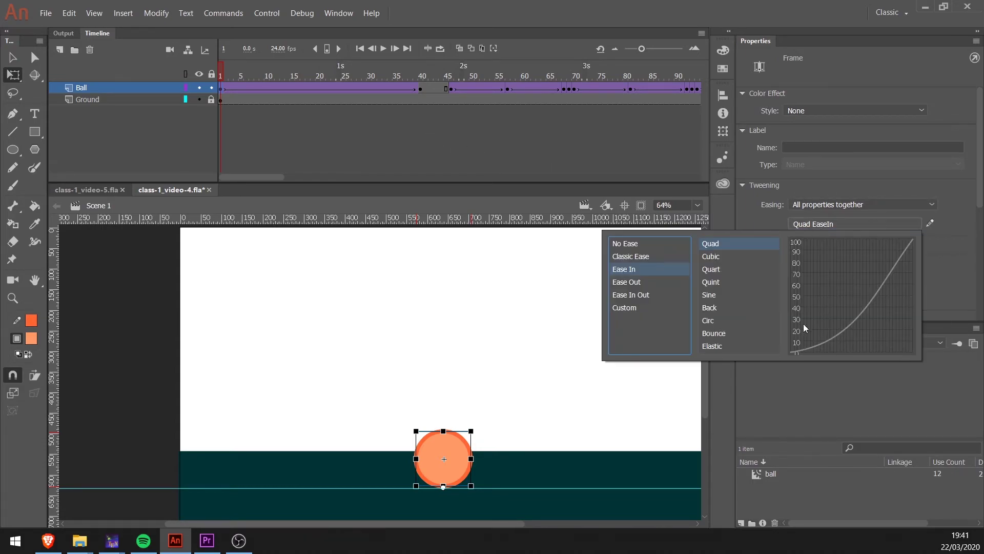
pyautogui.click(637, 285)
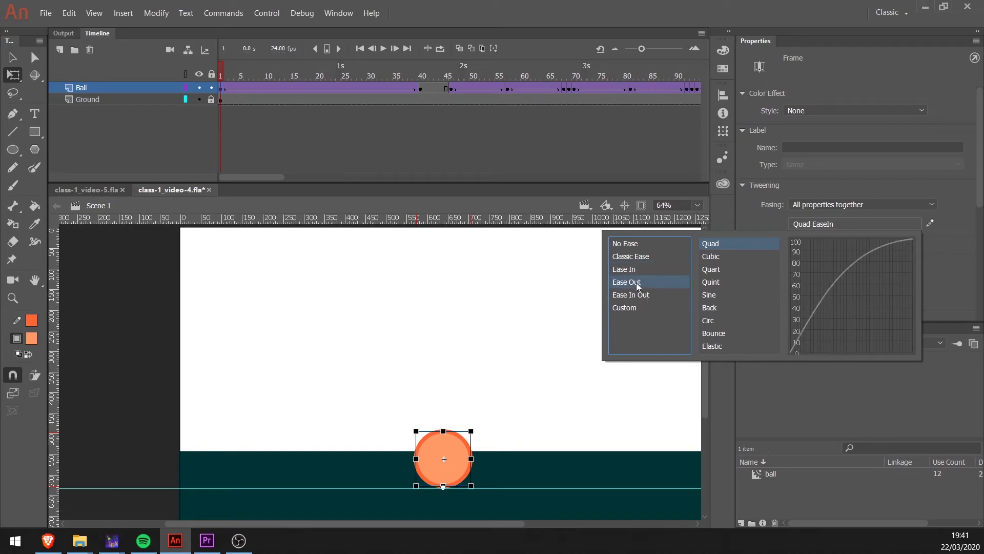
pyautogui.click(638, 298)
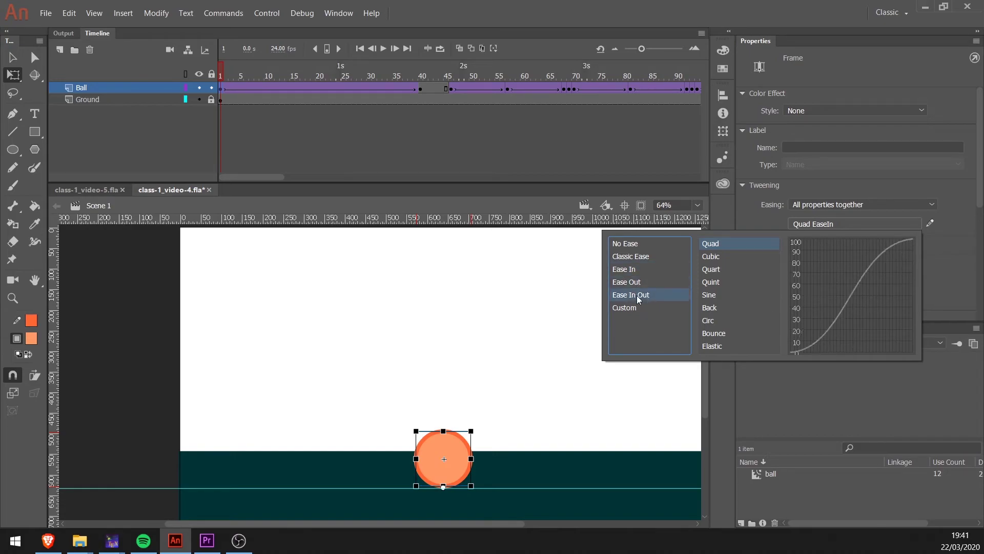
pyautogui.doubleClick(713, 245)
# Customize the first tween's ease by stretching both curve handles horizontally inward past the middle, and save and apply the curve.
pyautogui.click(930, 224)
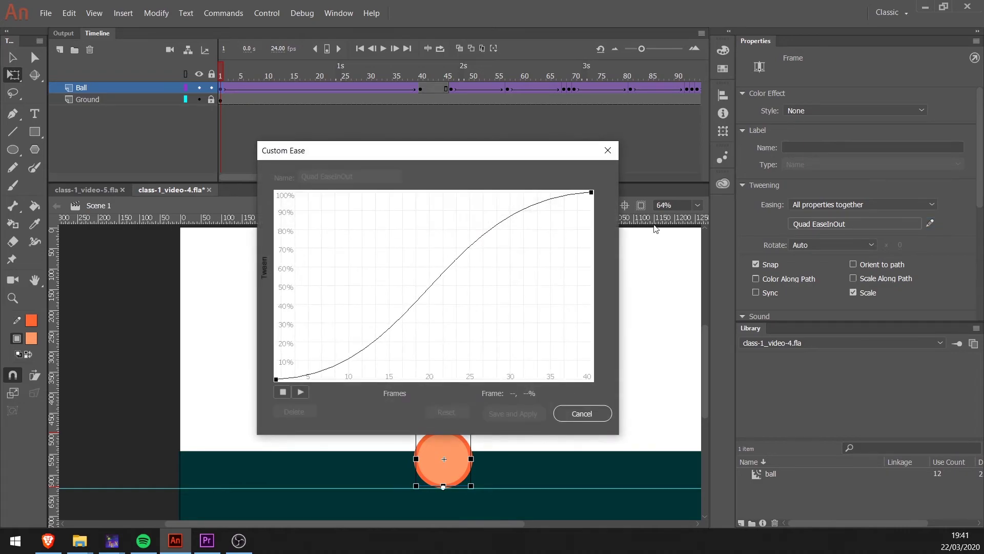
pyautogui.moveTo(282, 379); pyautogui.dragTo(433, 379)
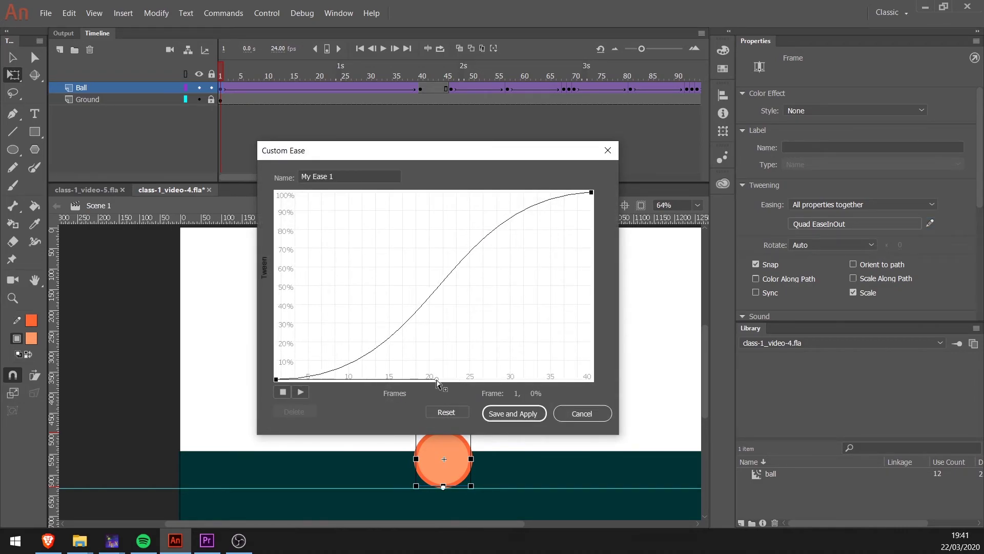
pyautogui.click(592, 193)
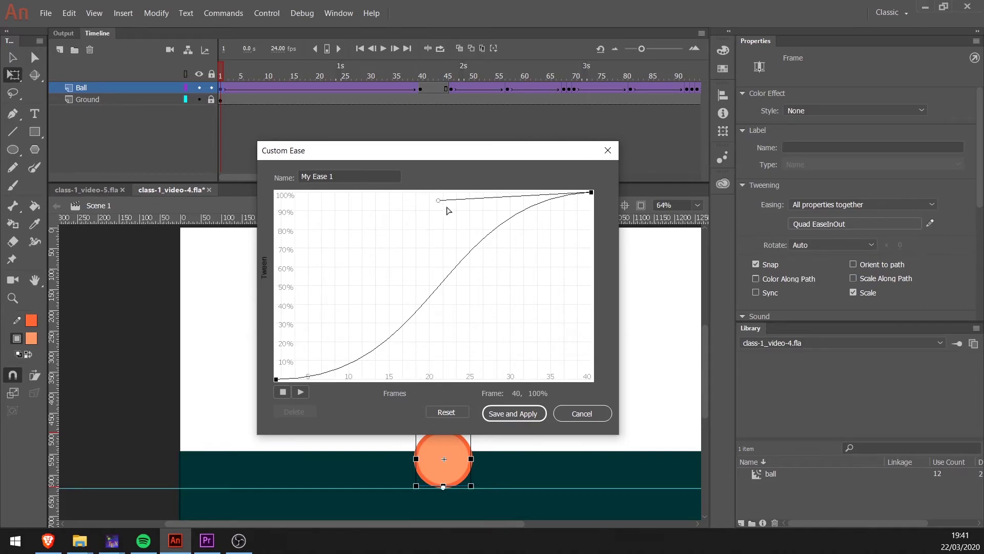
pyautogui.moveTo(439, 201); pyautogui.dragTo(424, 190)
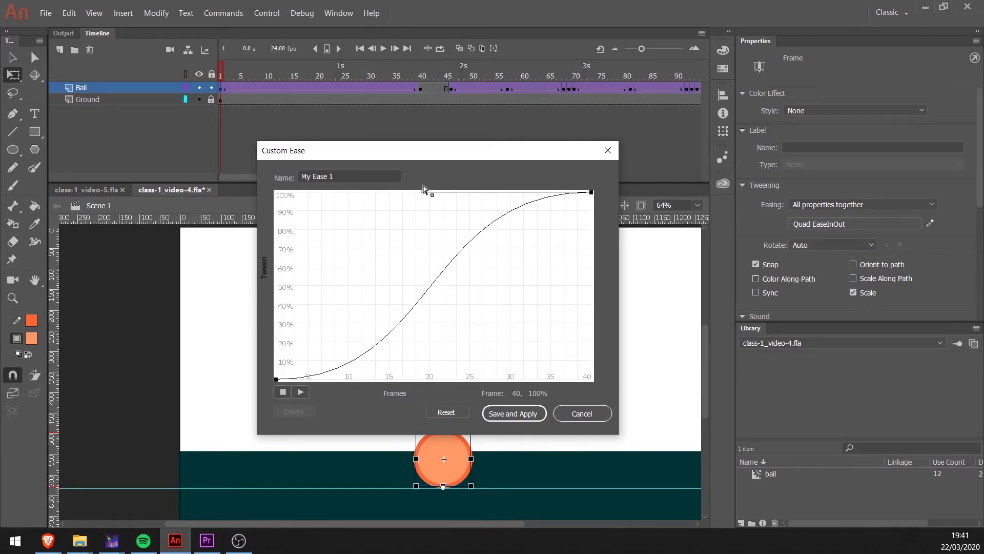
pyautogui.click(276, 379)
pyautogui.moveTo(439, 380); pyautogui.dragTo(445, 380)
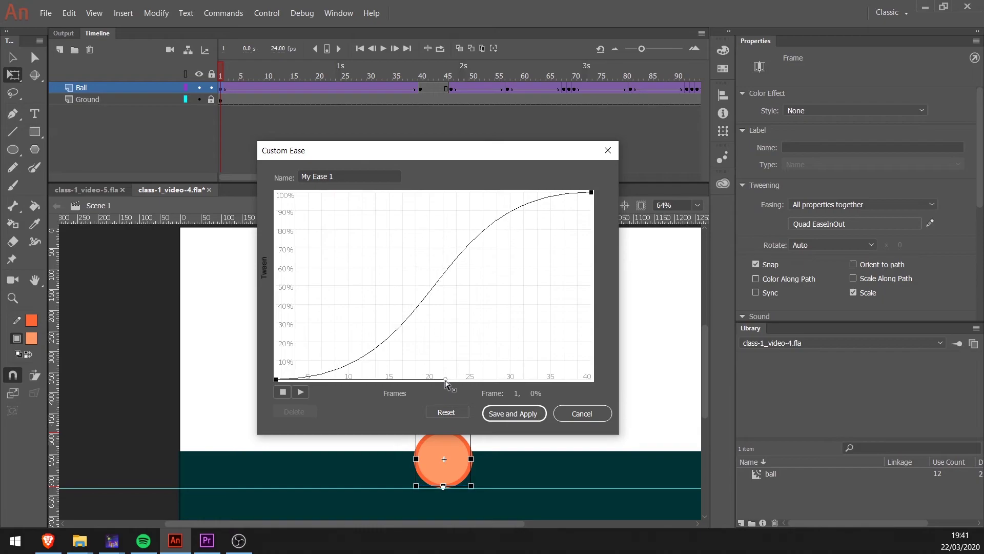
pyautogui.click(505, 412)
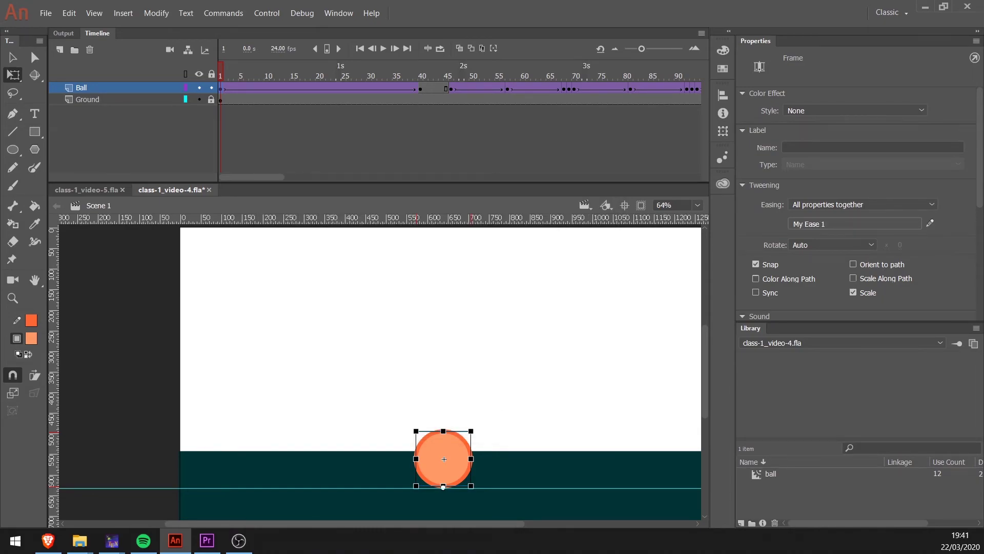
# Replay the animation from the first frame to check the new easing on the ball's squash.
pyautogui.press('Return')
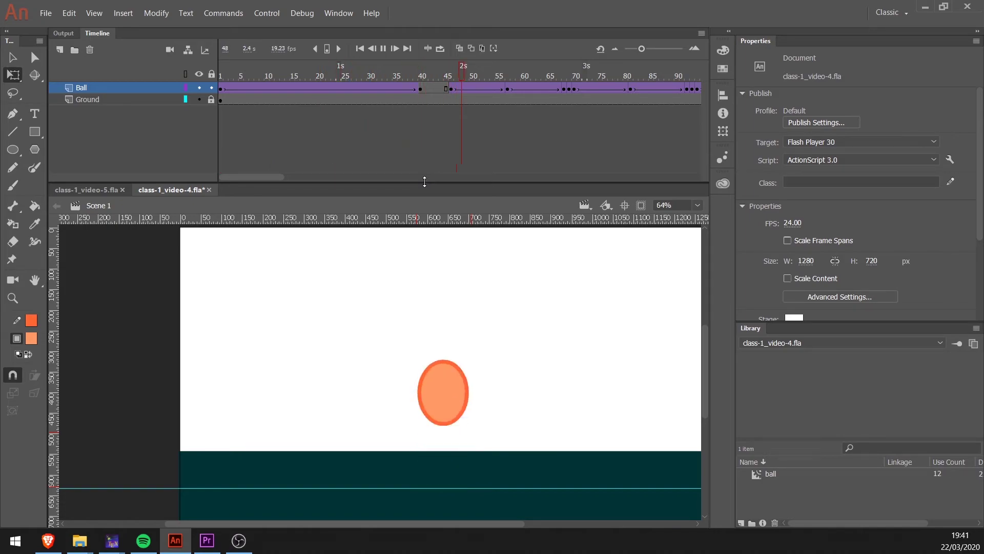
pyautogui.press('Return')
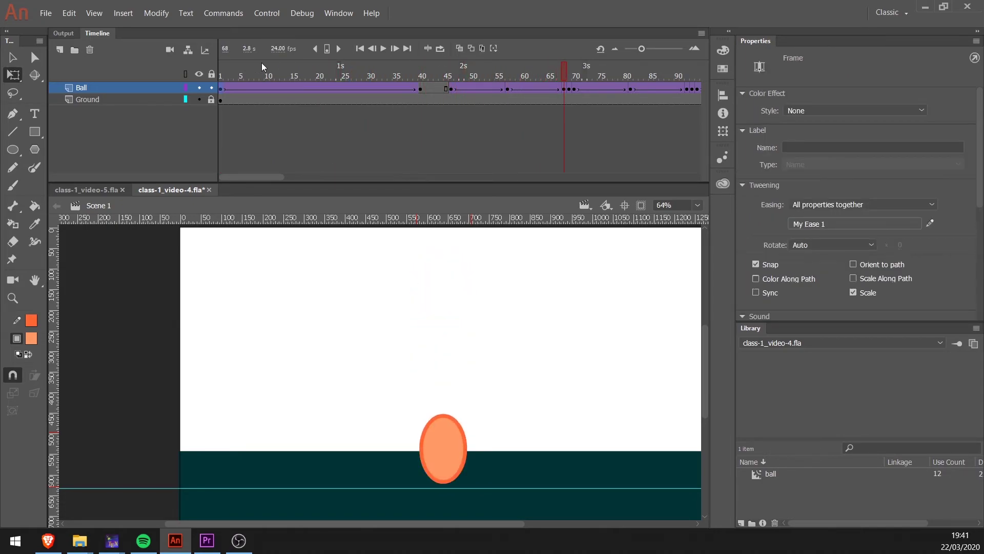
pyautogui.press('Return')
pyautogui.moveTo(458, 63); pyautogui.dragTo(220, 64)
pyautogui.press('Return')
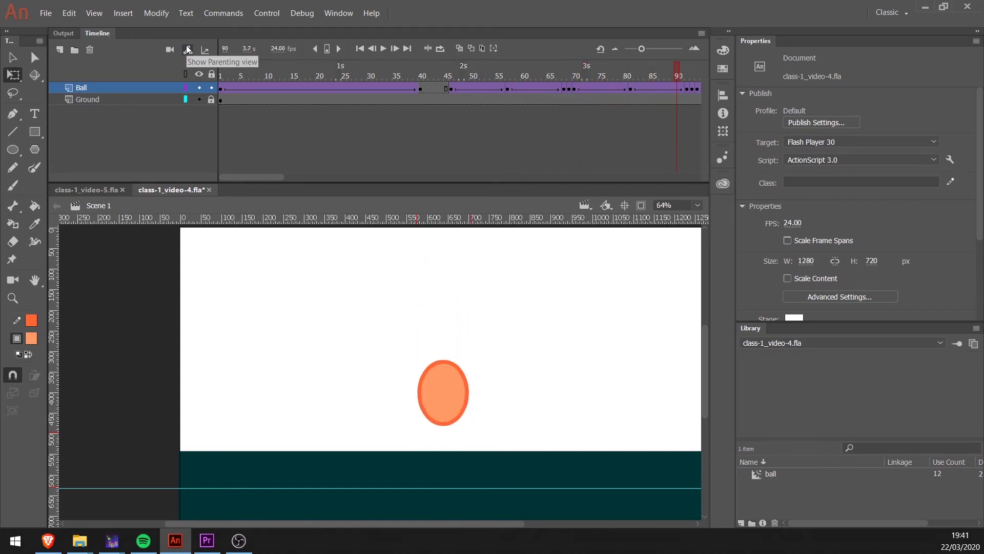
# Lower the ball straight down to about Y 273 at the frame 81 keyframe, and replay the animation.
pyautogui.click(449, 82)
pyautogui.moveTo(449, 82); pyautogui.dragTo(631, 77)
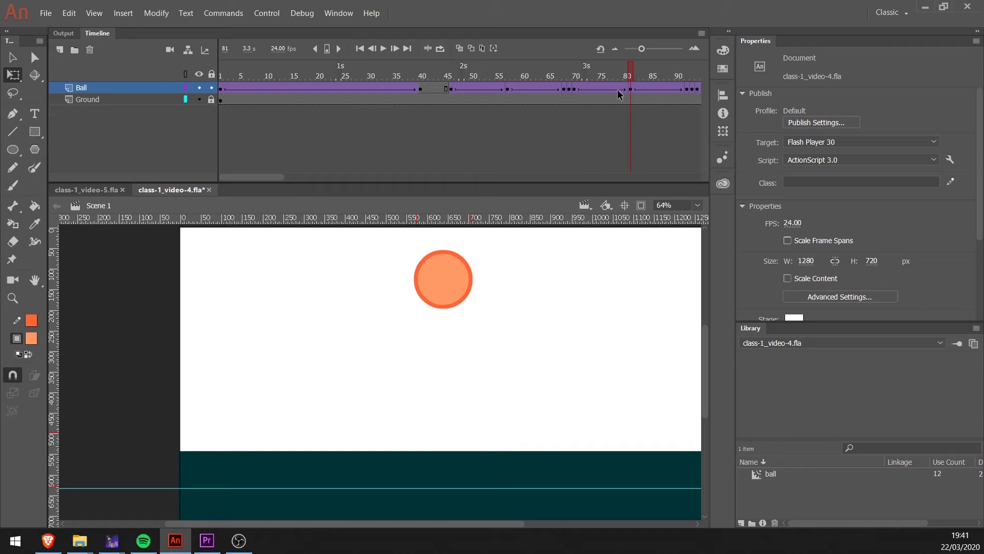
pyautogui.press('v')
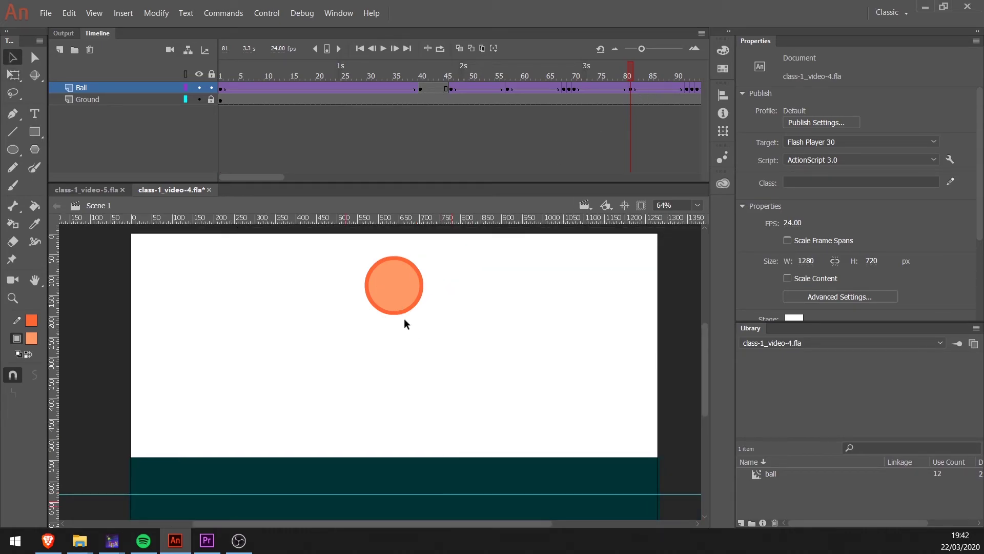
pyautogui.click(406, 302)
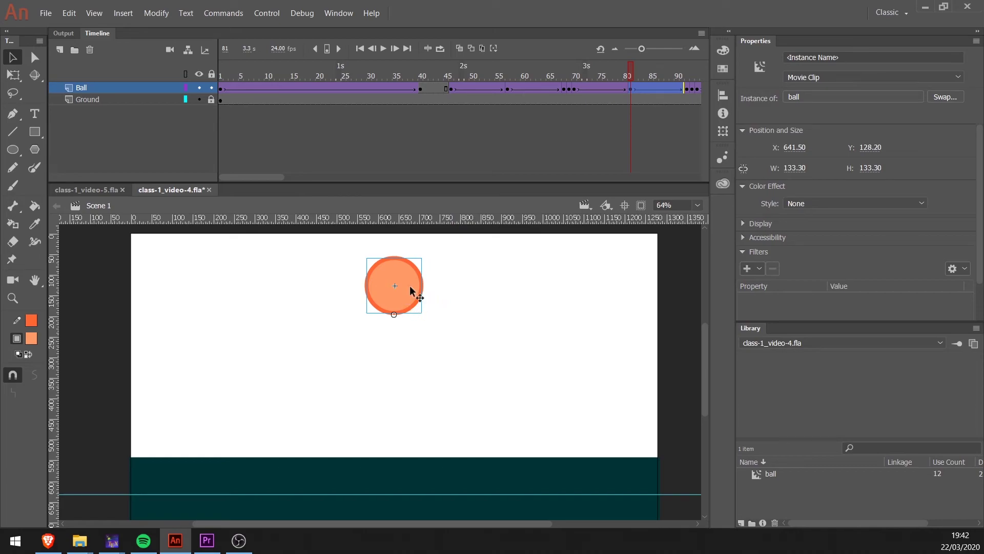
pyautogui.moveTo(413, 291); pyautogui.dragTo(414, 350)
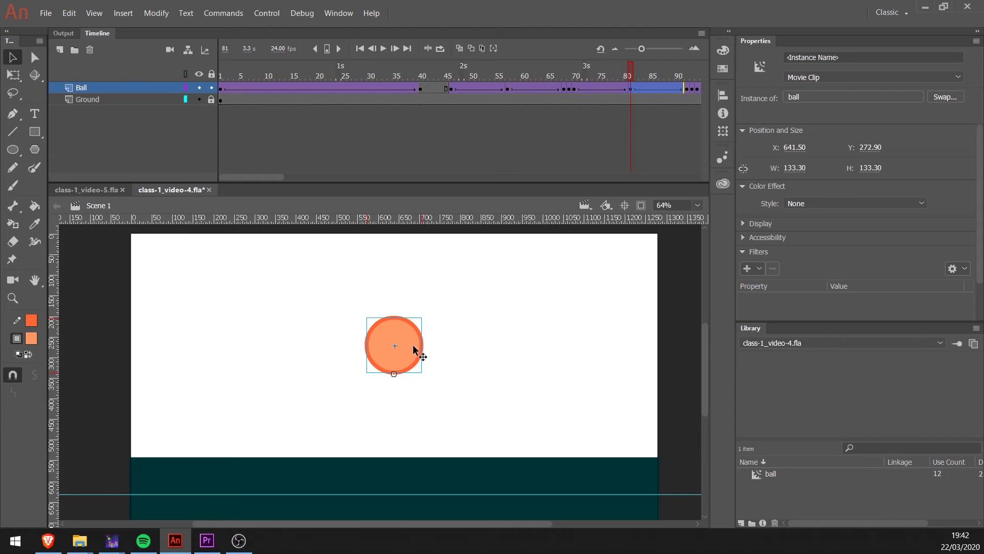
pyautogui.click(580, 73)
pyautogui.press('Return')
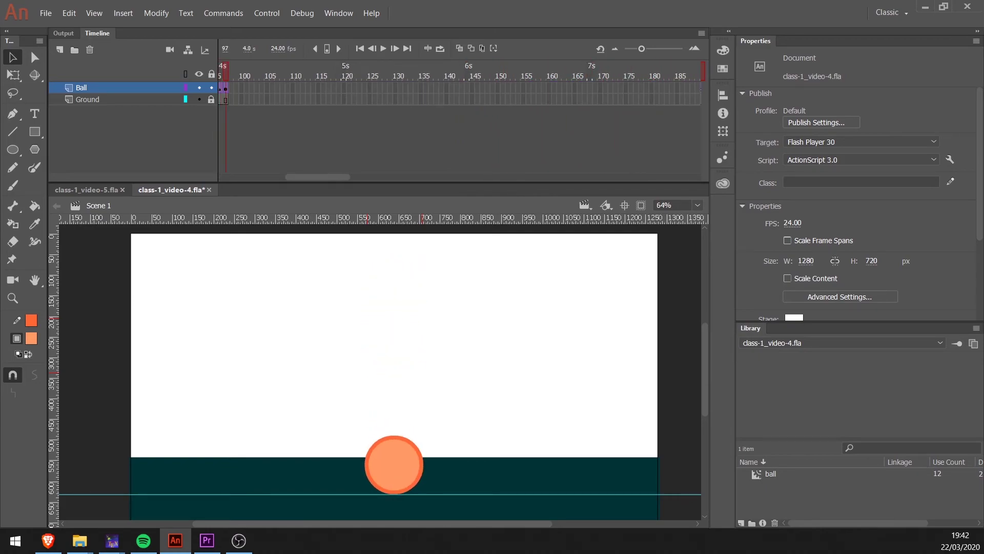
# Scale the squashed ball at frame 40 to 130% width and 70% height.
pyautogui.moveTo(316, 182); pyautogui.dragTo(279, 190)
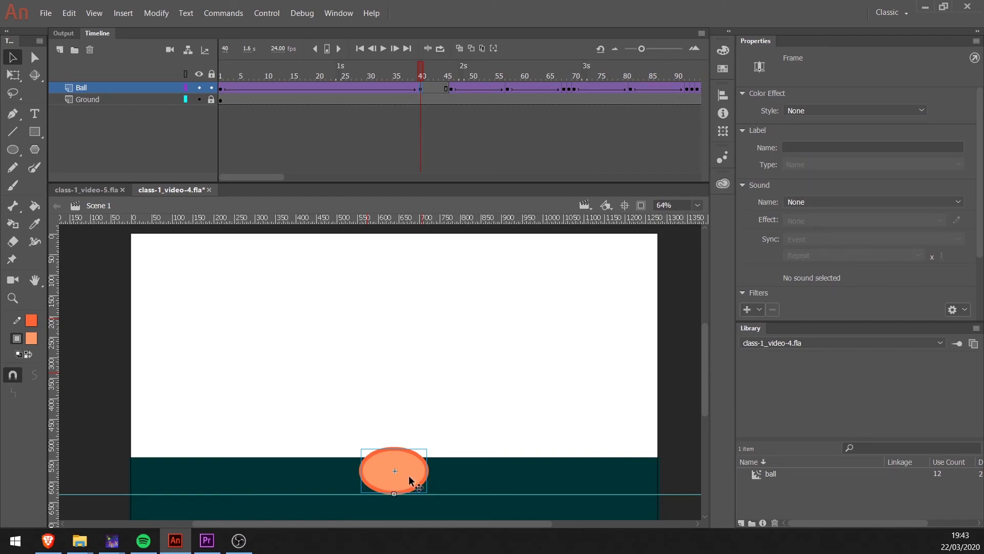
pyautogui.click(411, 480)
pyautogui.click(722, 131)
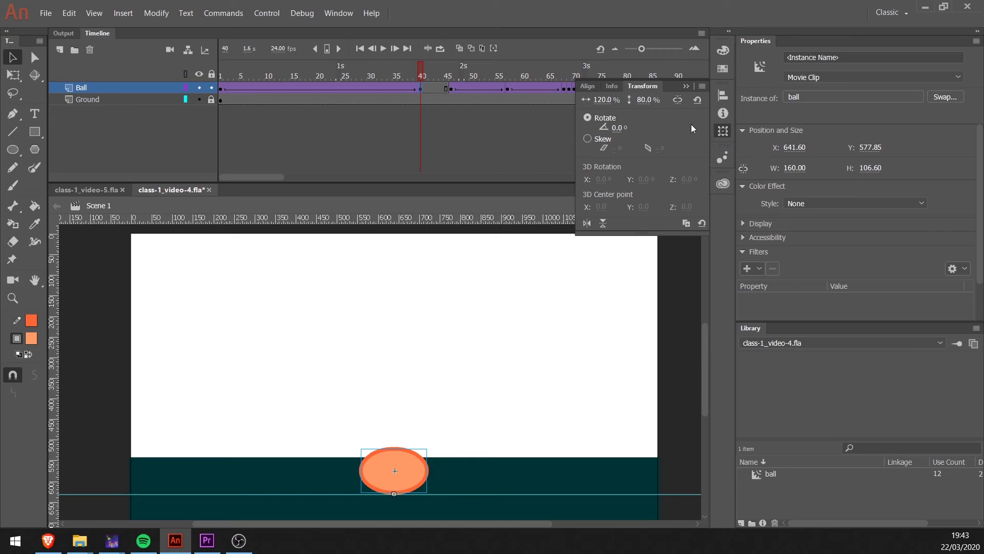
pyautogui.click(607, 99)
pyautogui.write('130')
pyautogui.press('Tab')
pyautogui.write('70')
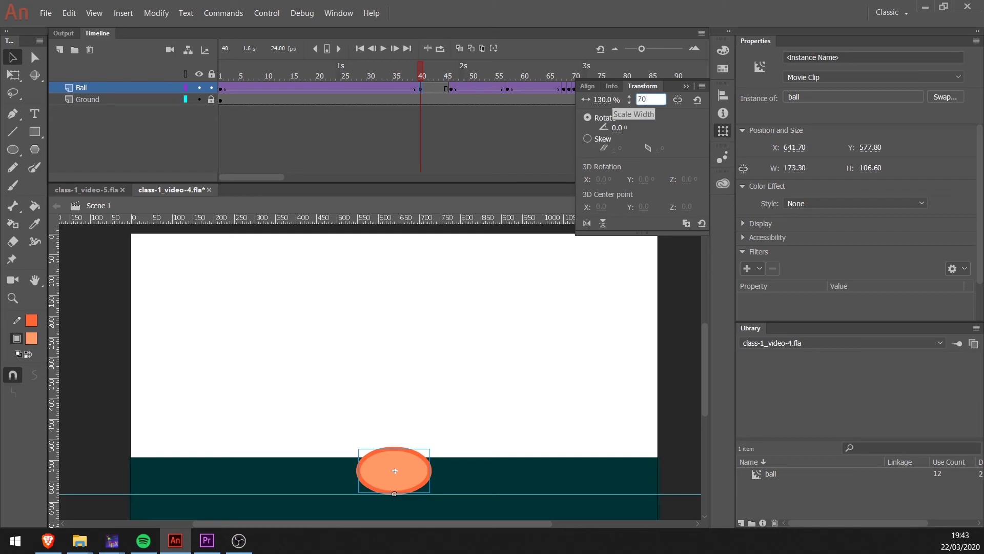
# Scale the stretched ball at the frame 46 keyframe to 70% width and 130% height.
pyautogui.click(455, 78)
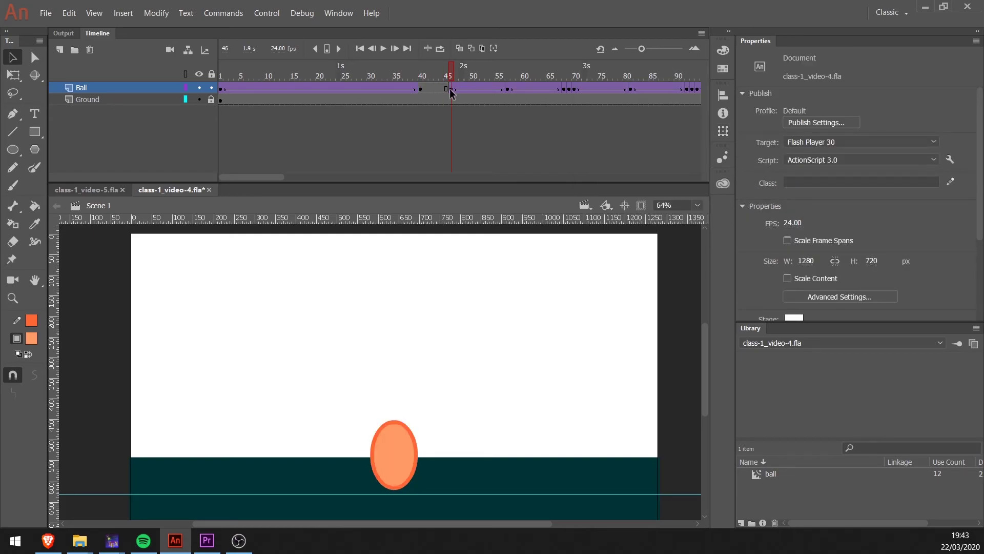
pyautogui.click(451, 88)
pyautogui.hotkey('ctrl', 't')
pyautogui.click(606, 99)
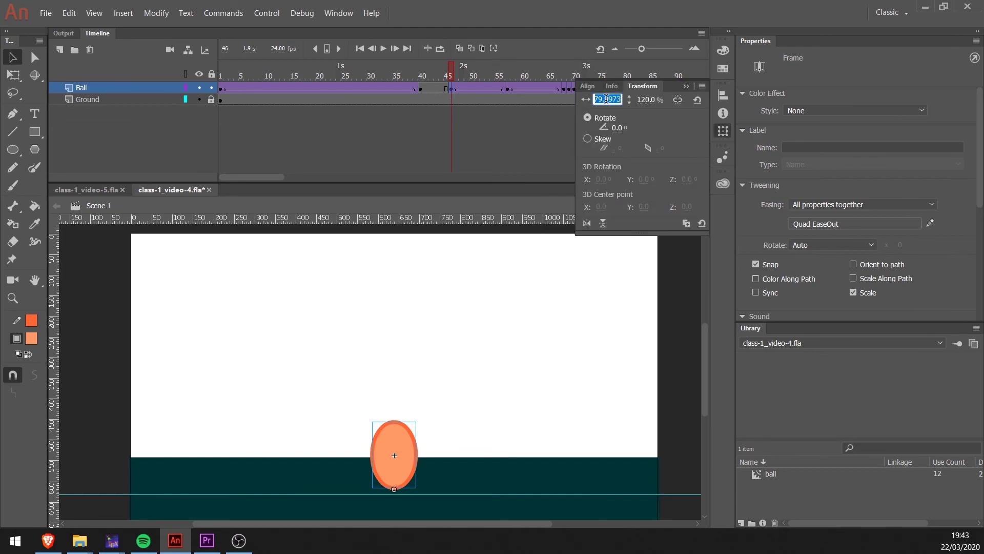
pyautogui.write('70')
pyautogui.press('Return')
pyautogui.press('Tab')
pyautogui.write('130')
pyautogui.press('Return')
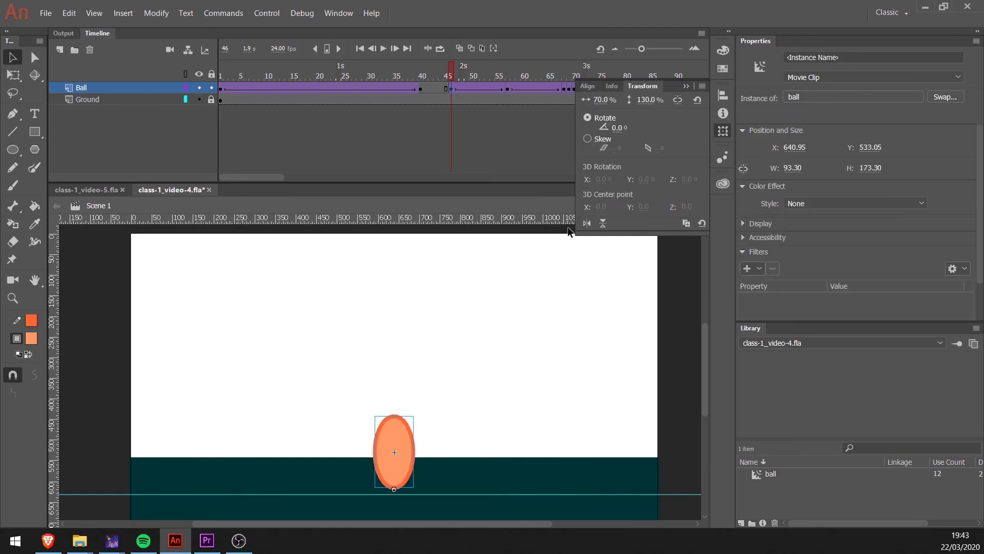
pyautogui.click(439, 476)
# Check the ball's width and height scale at the frame 68 keyframe.
pyautogui.moveTo(451, 71); pyautogui.dragTo(523, 73)
pyautogui.click(405, 482)
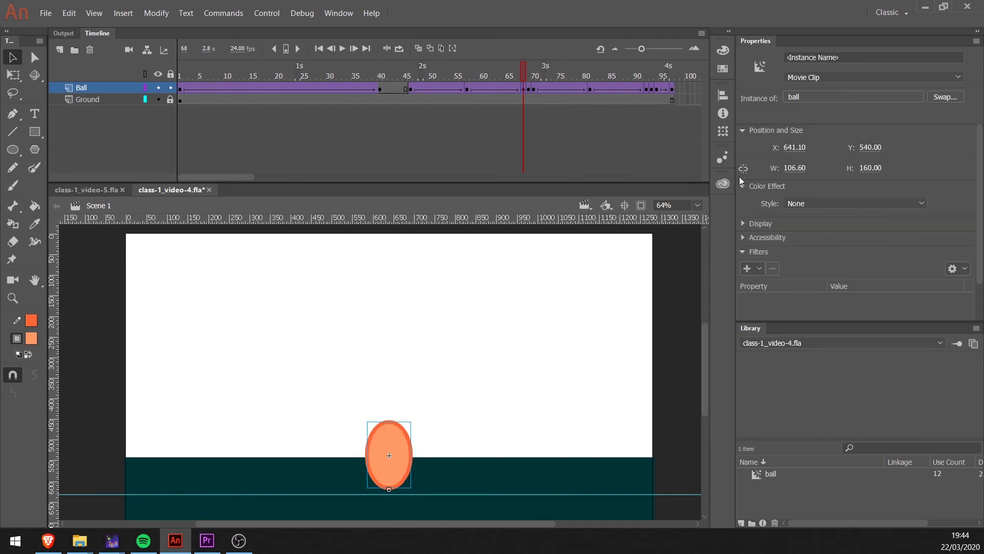
pyautogui.click(724, 132)
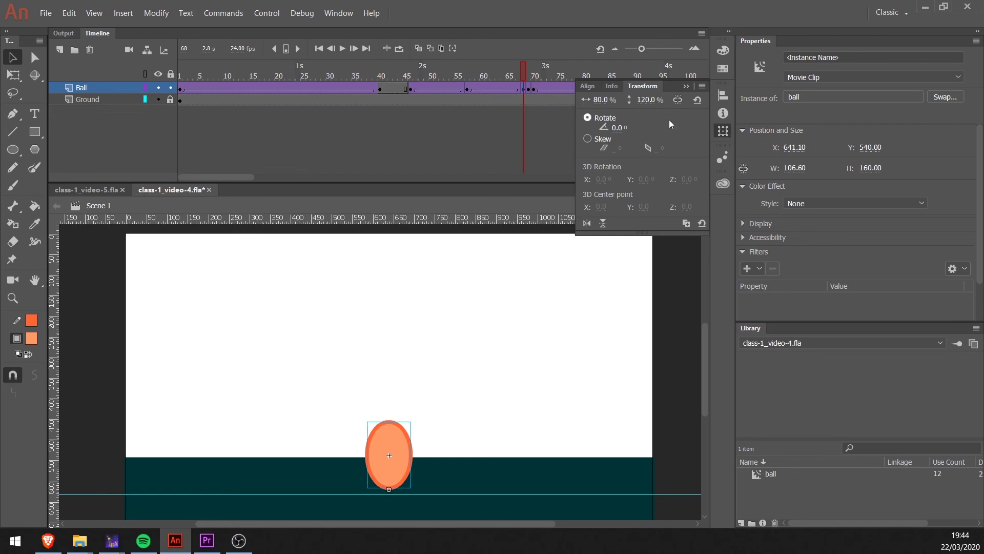
pyautogui.click(686, 86)
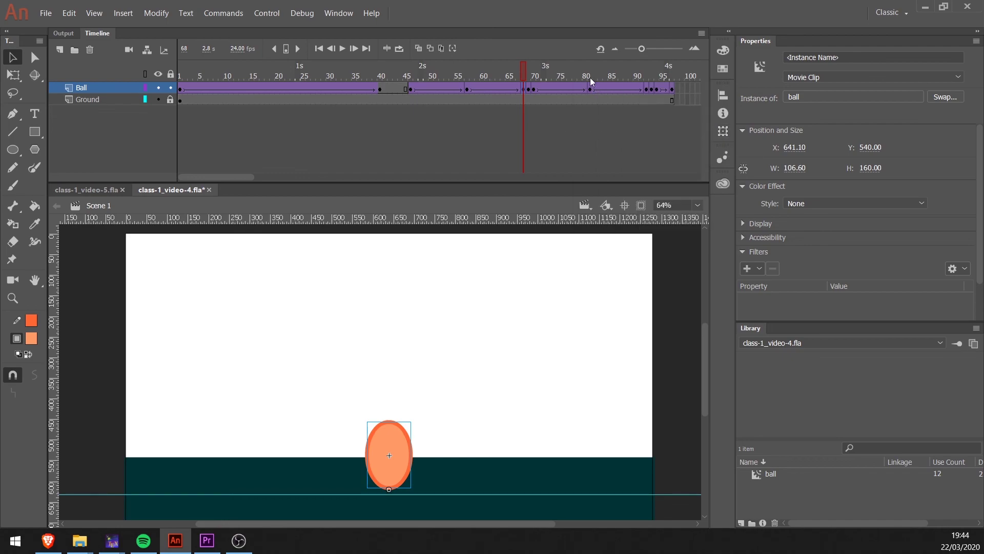
# Scale the ball at the frame 92 keyframe to 85% width and 115% height.
pyautogui.moveTo(530, 73); pyautogui.dragTo(647, 74)
pyautogui.click(647, 89)
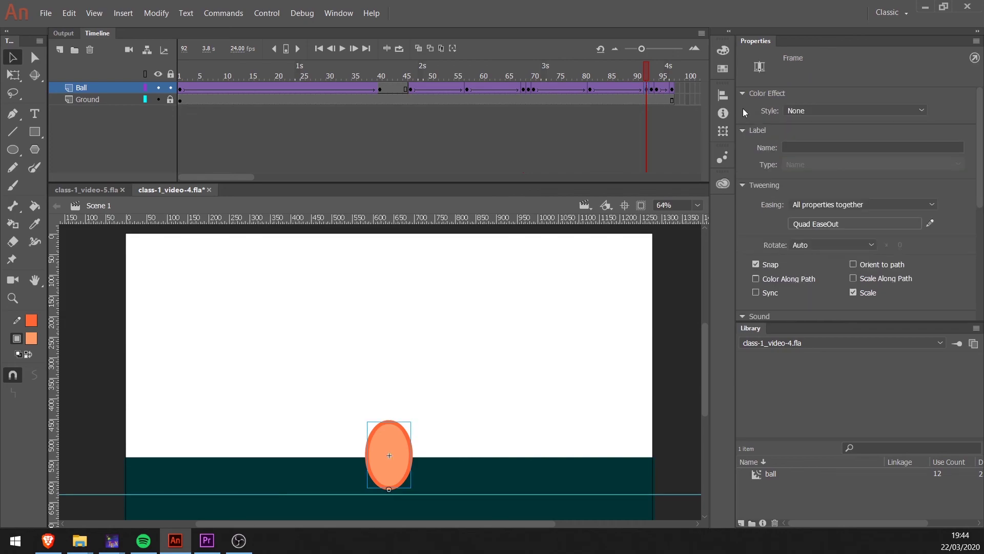
pyautogui.click(723, 131)
pyautogui.click(601, 99)
pyautogui.write('85')
pyautogui.press('Tab')
pyautogui.write('1')
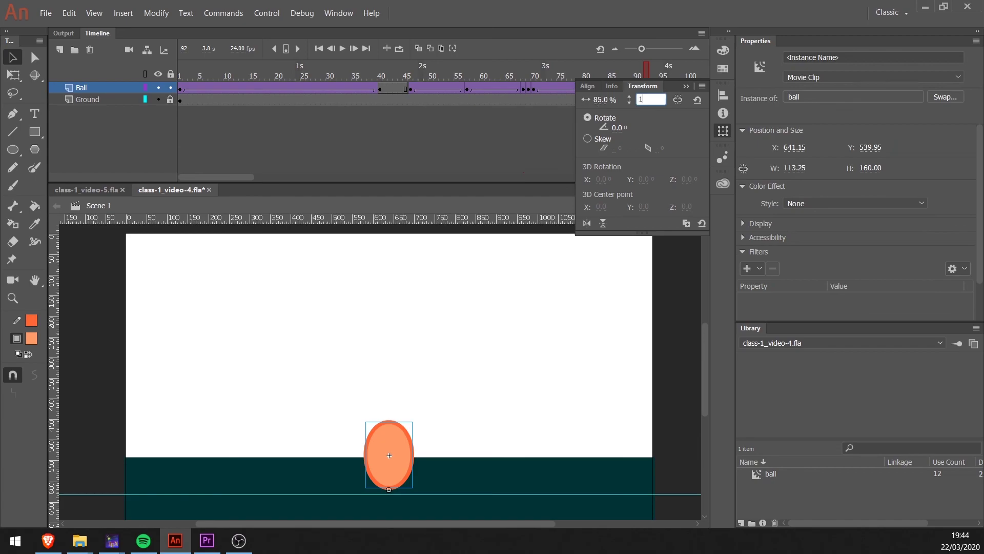
pyautogui.write('5')
pyautogui.press('Return')
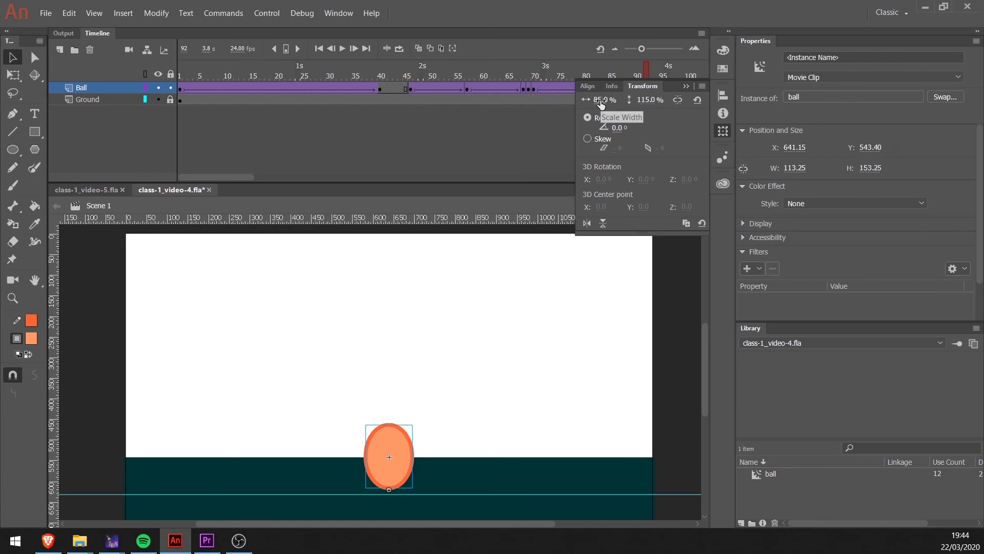
pyautogui.click(686, 85)
# Scale the ball at the frame 94 keyframe to 85% width and 115% height.
pyautogui.click(659, 88)
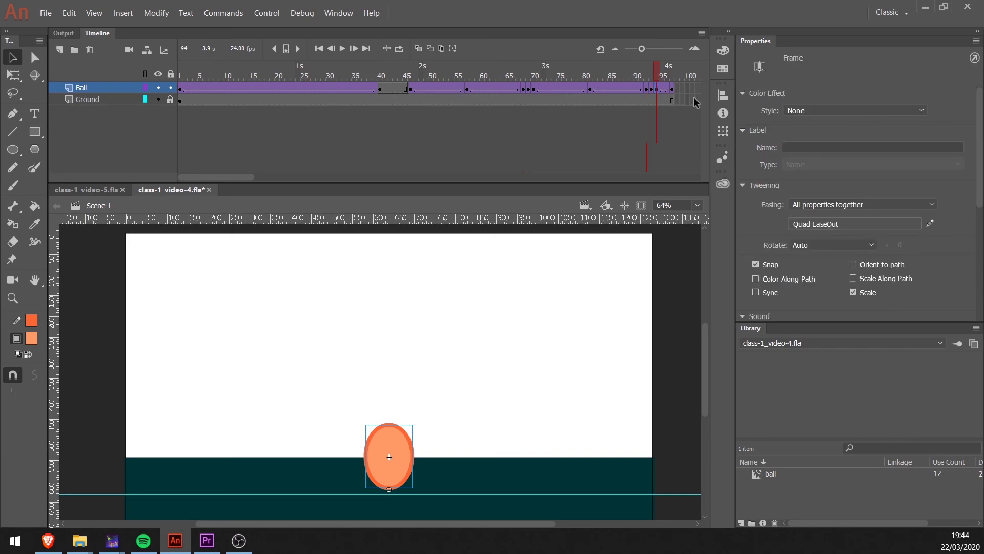
pyautogui.click(723, 130)
pyautogui.click(603, 100)
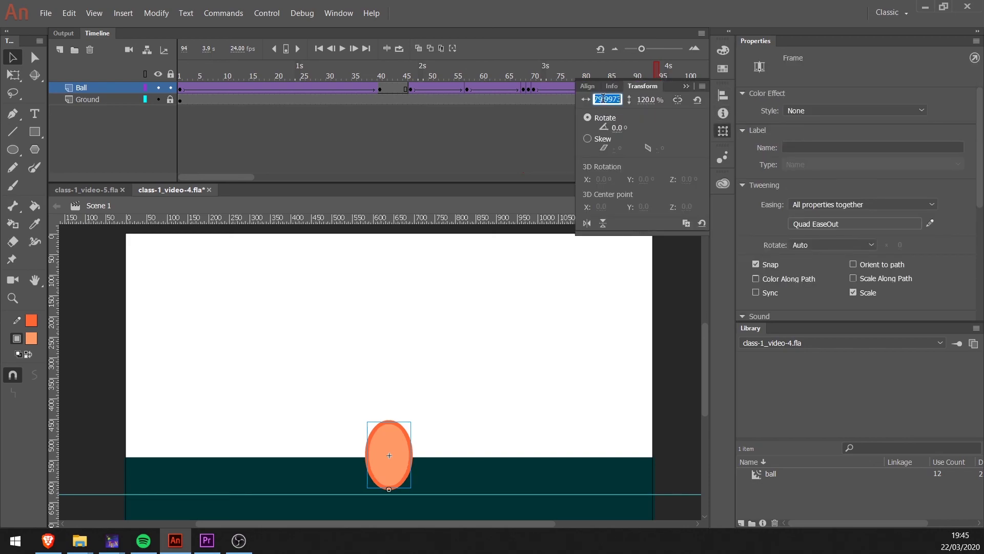
pyautogui.press('Tab')
pyautogui.write('115')
pyautogui.press('Return')
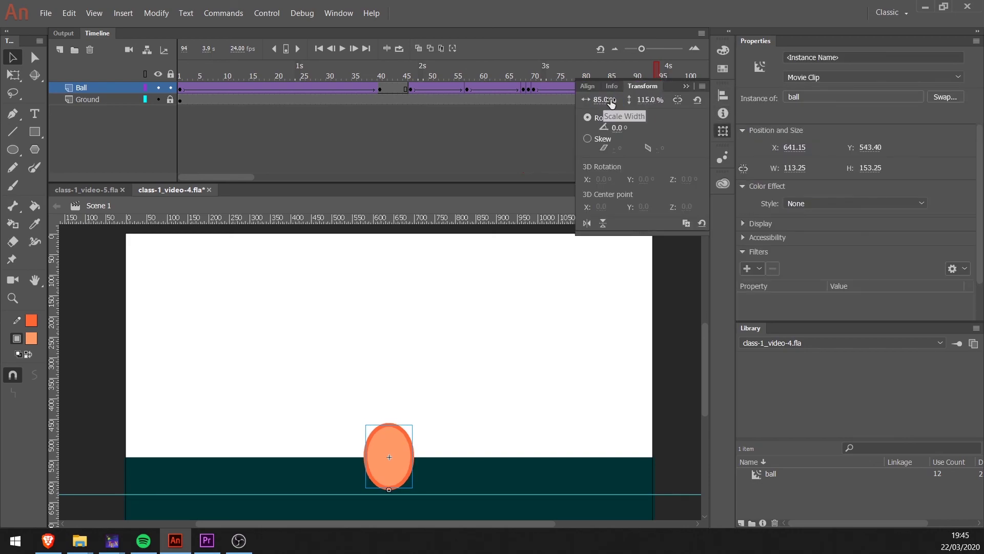
pyautogui.click(690, 87)
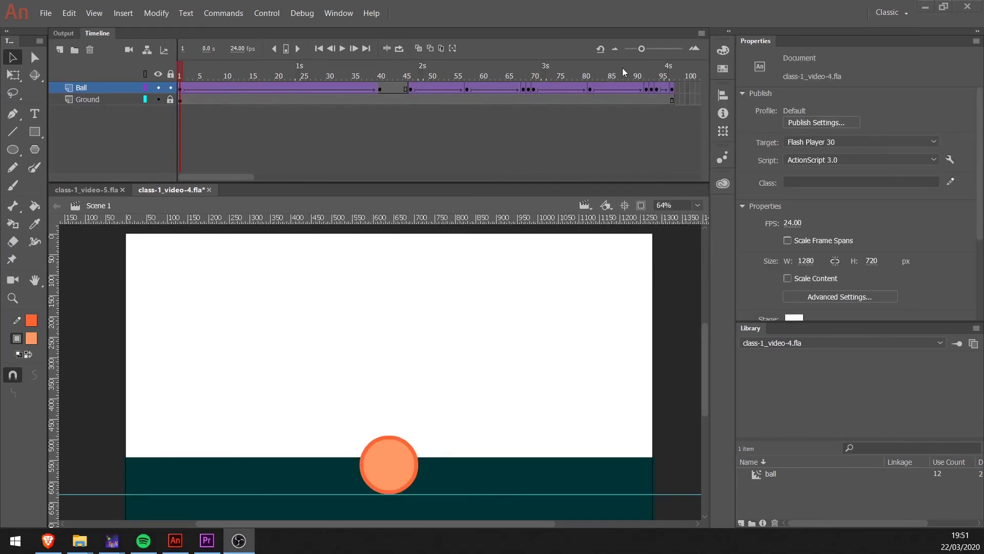
# Move the Ball layer's keyframe from frame 94 to frame 95, and replay the animation.
pyautogui.click(624, 72)
pyautogui.moveTo(619, 75); pyautogui.dragTo(659, 77)
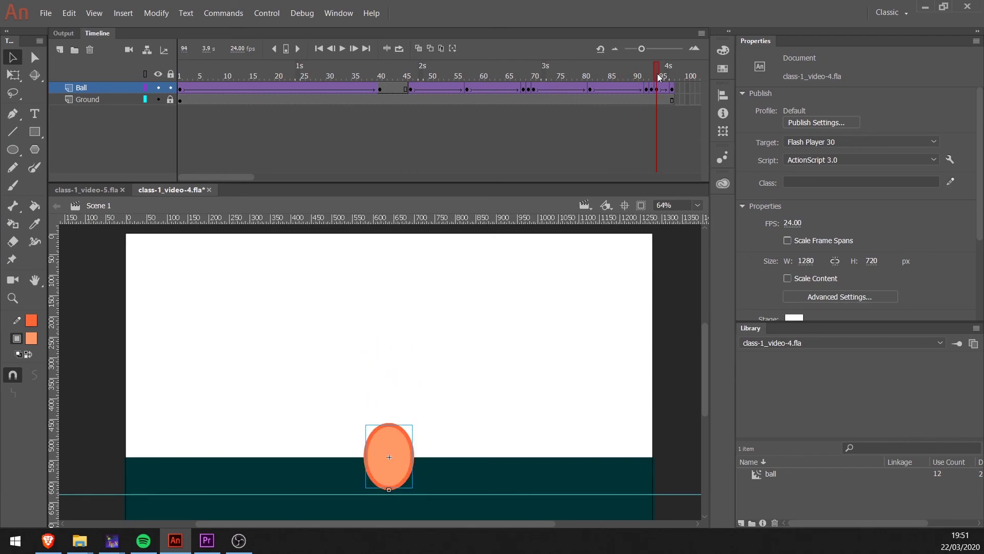
pyautogui.click(659, 89)
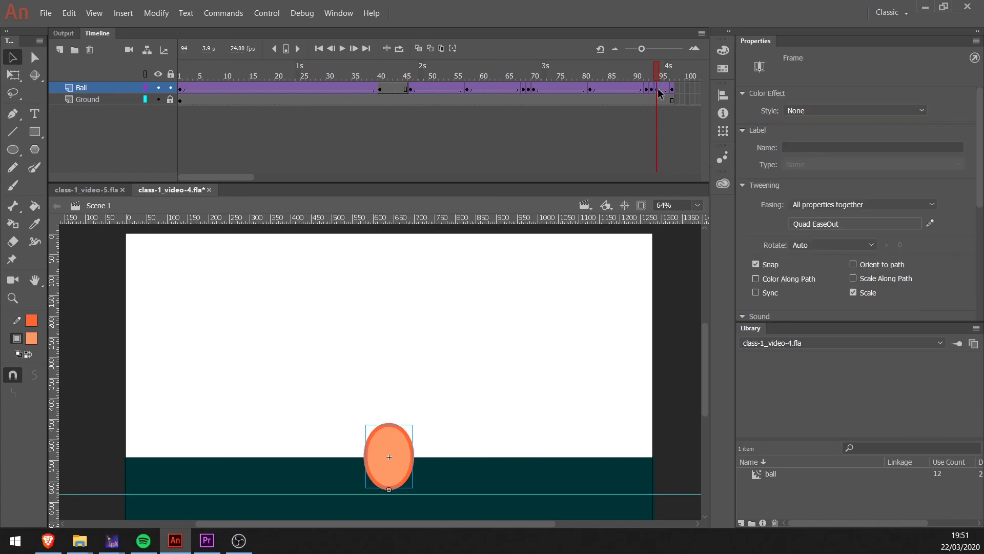
pyautogui.moveTo(660, 92); pyautogui.dragTo(662, 80)
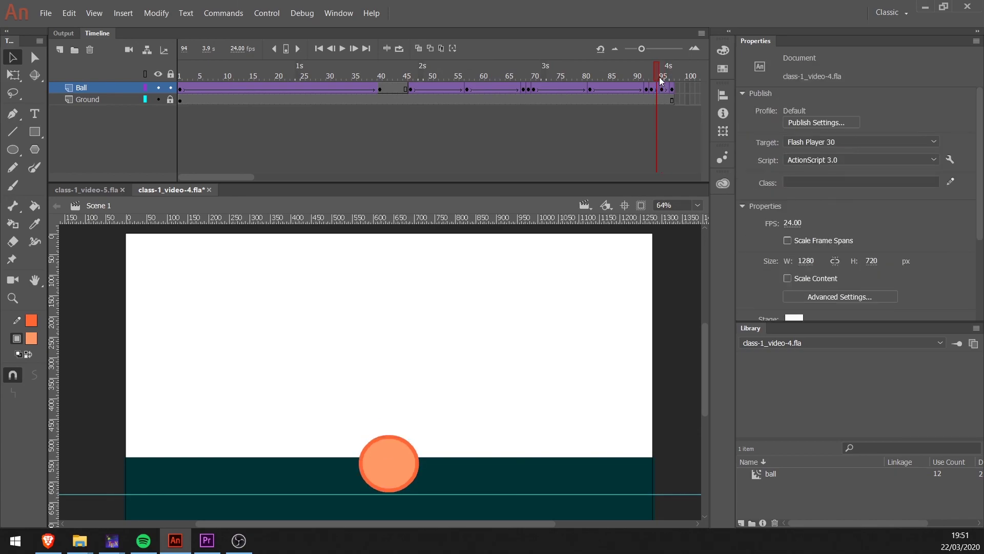
pyautogui.press('Return')
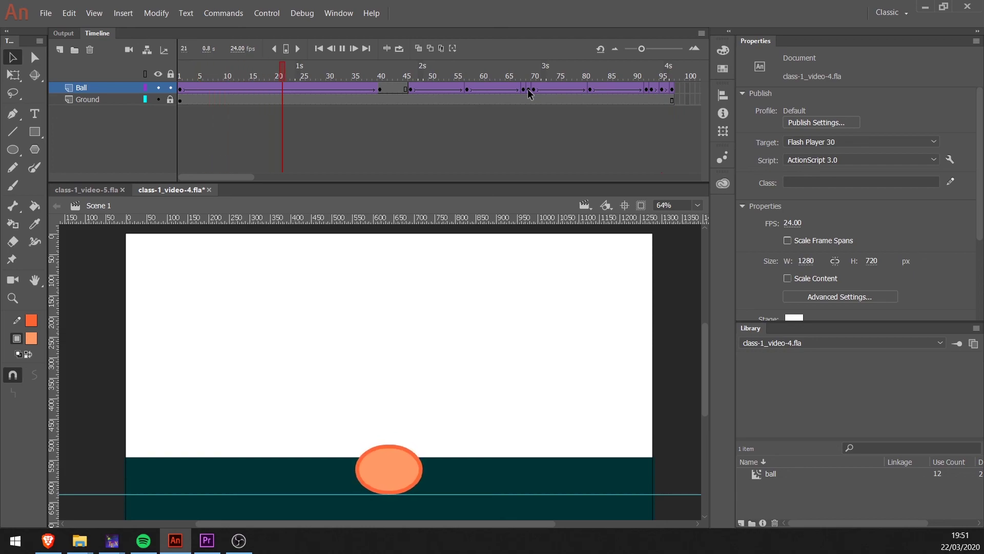